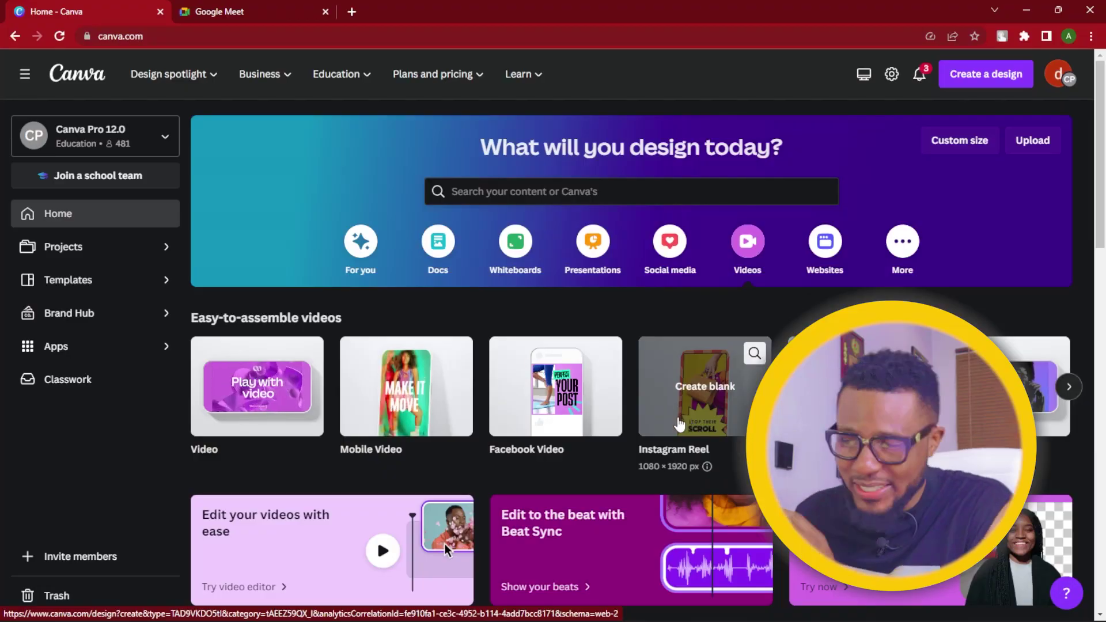
# Step: Create a new blank vertical Mobile Video design
pyautogui.click(687, 406)
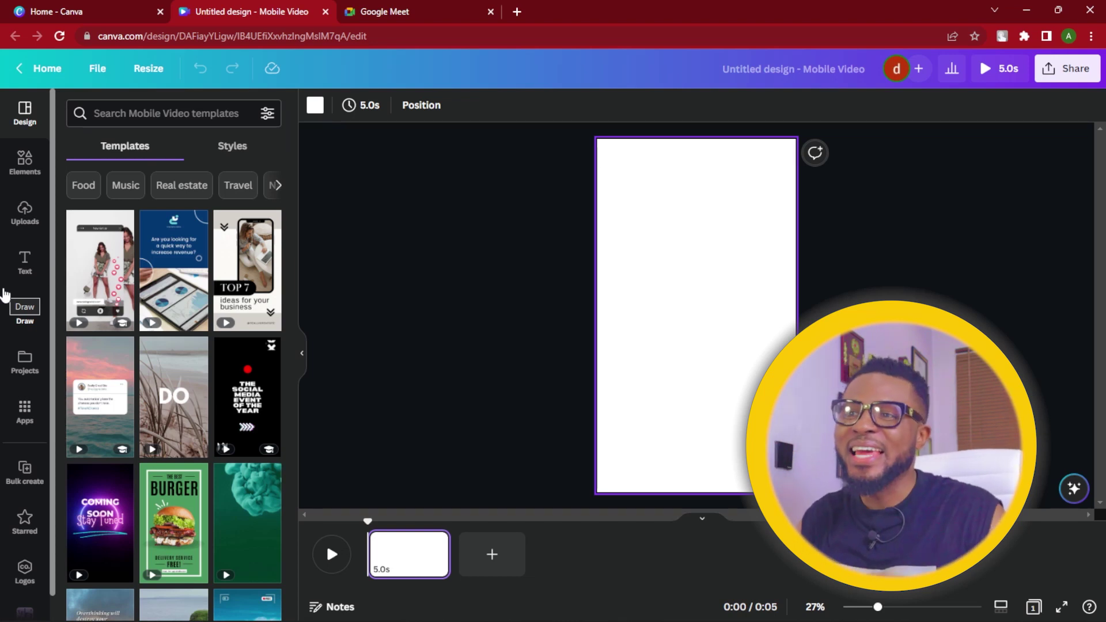
# Step: Upload the Ari.jpg portrait from the Downloads folder into the uploads library
pyautogui.click(24, 223)
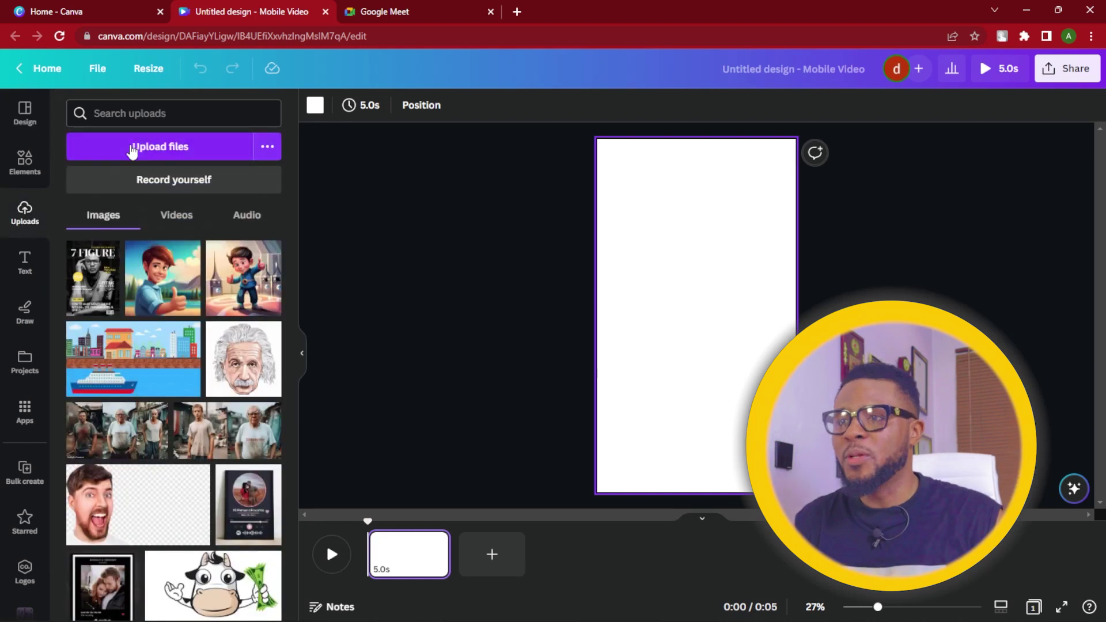
pyautogui.click(132, 152)
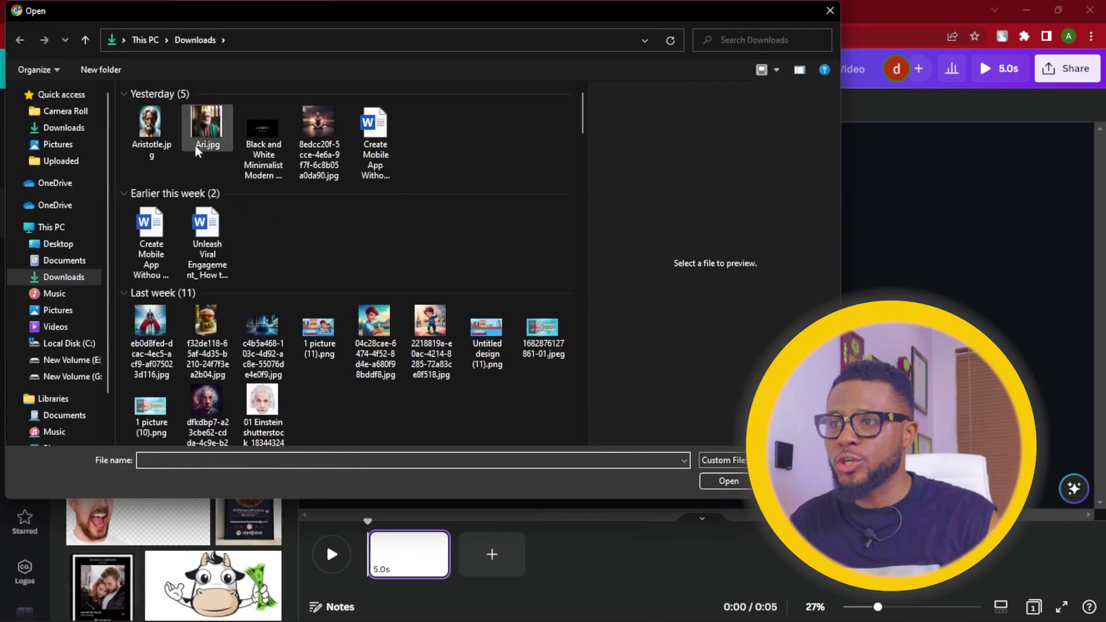
pyautogui.click(199, 131)
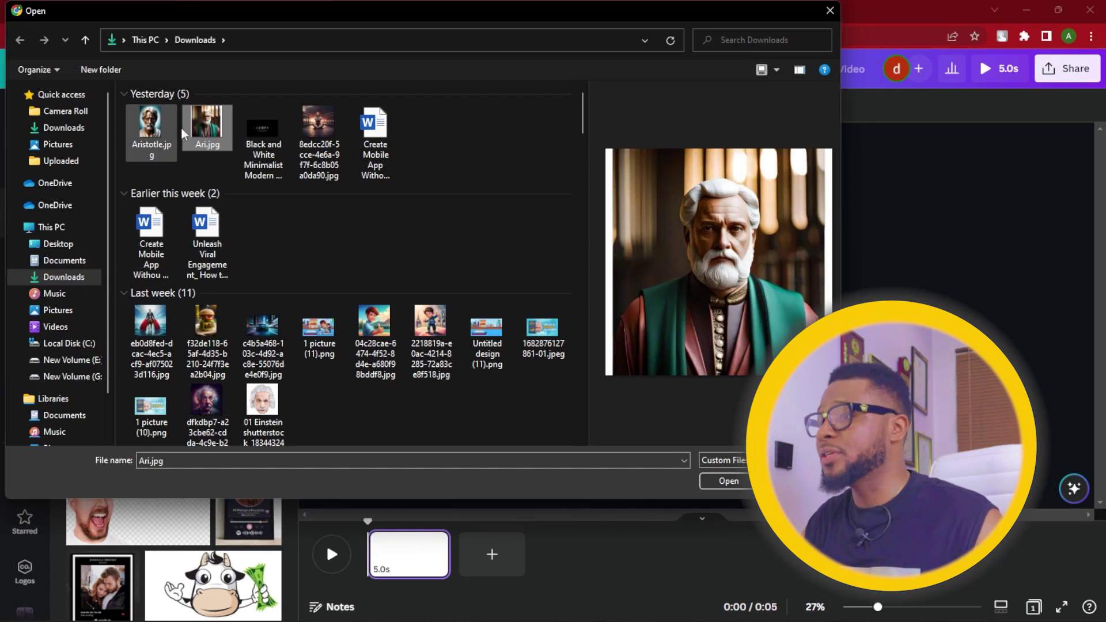
pyautogui.click(724, 481)
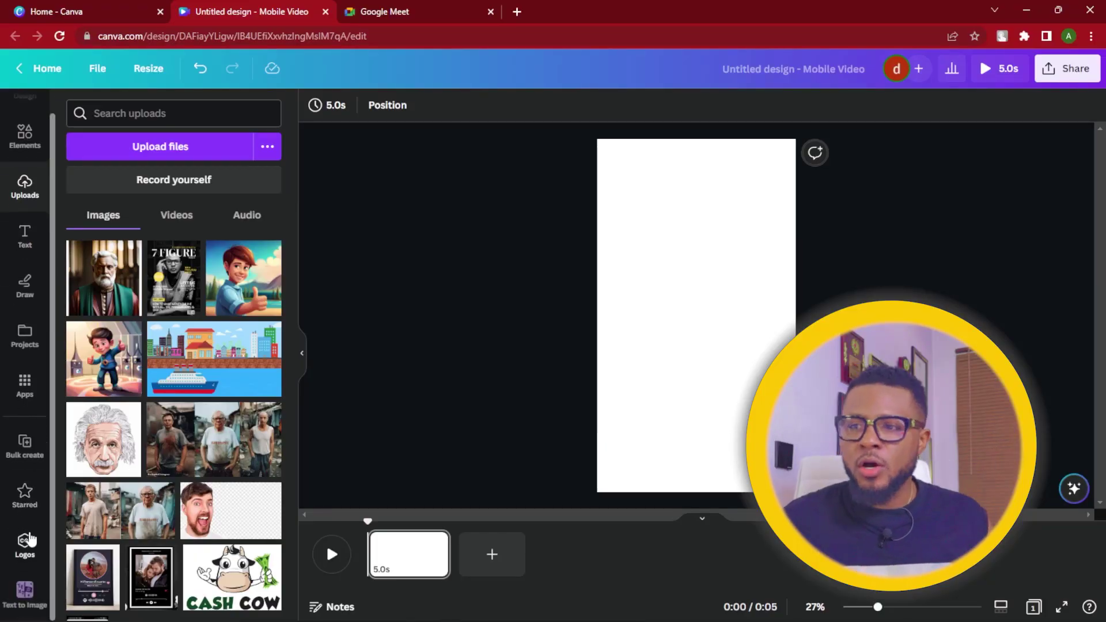
pyautogui.scroll(-1, 30, 481)
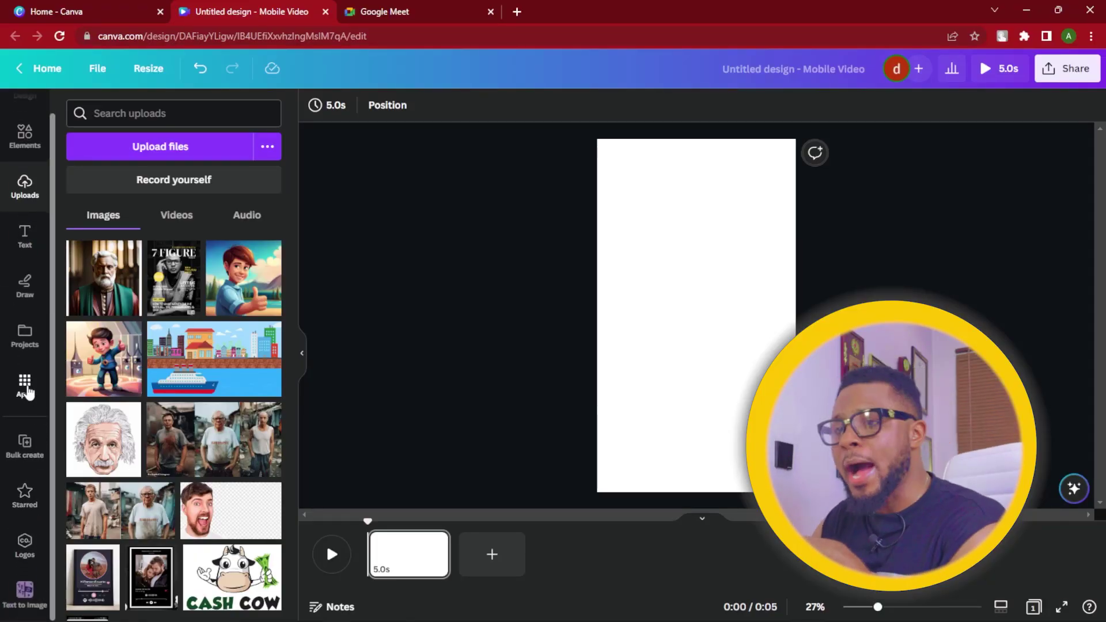
# Step: Search the Apps for 'd-id ai presenters' and launch the D-ID AI Presenters app
pyautogui.click(25, 385)
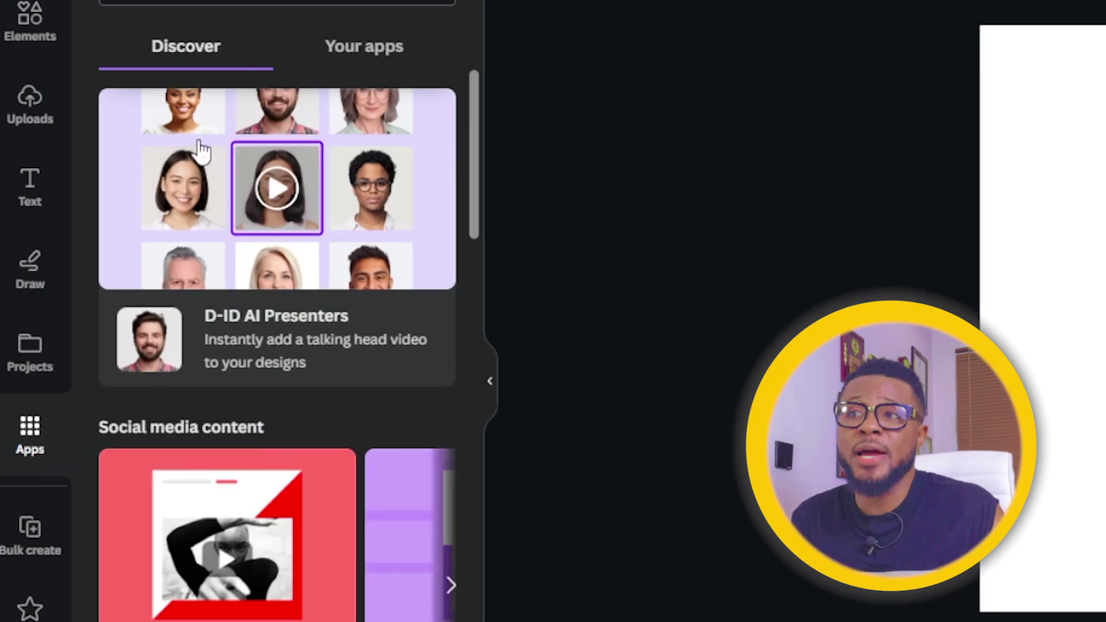
pyautogui.click(300, 29)
pyautogui.write('d-id ai presenters')
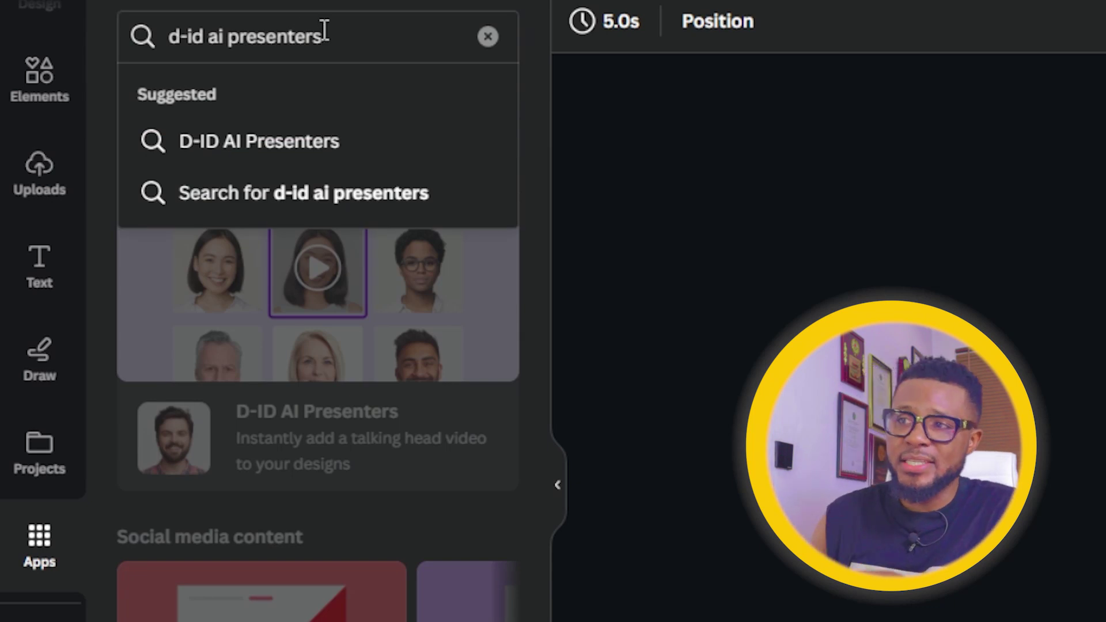
pyautogui.press('Return')
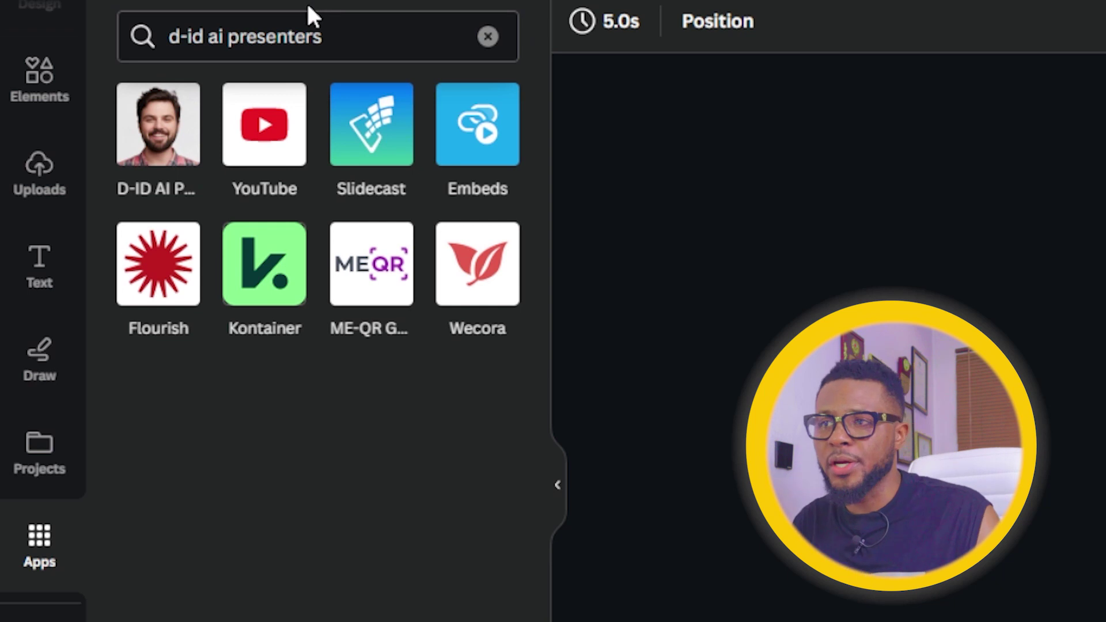
pyautogui.click(165, 139)
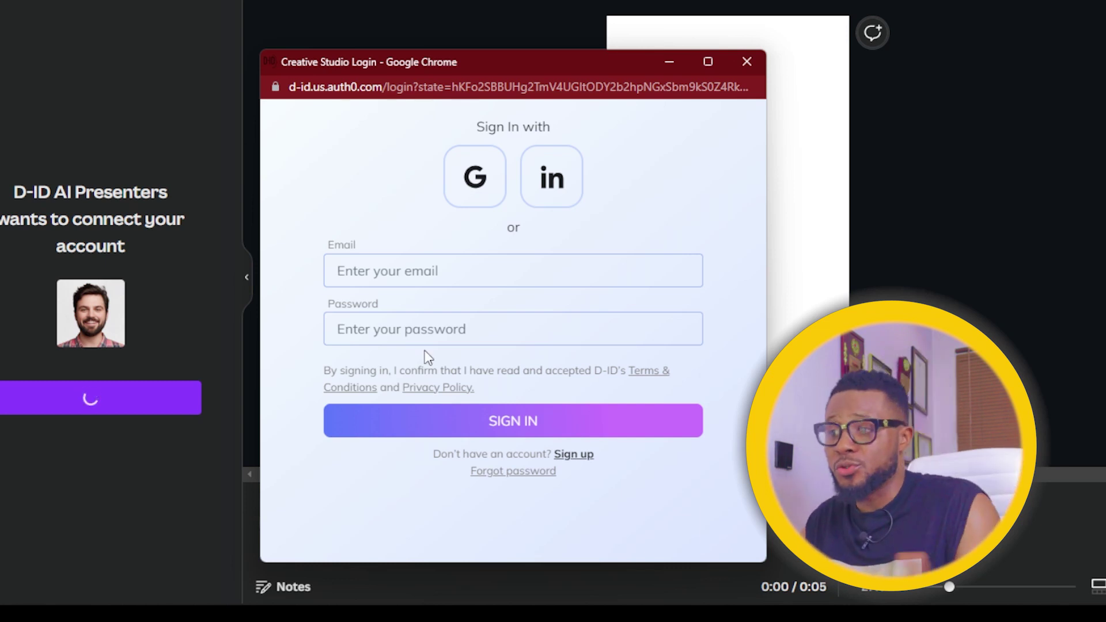
# Step: Begin signing up for a new D-ID account from the login popup
pyautogui.click(574, 455)
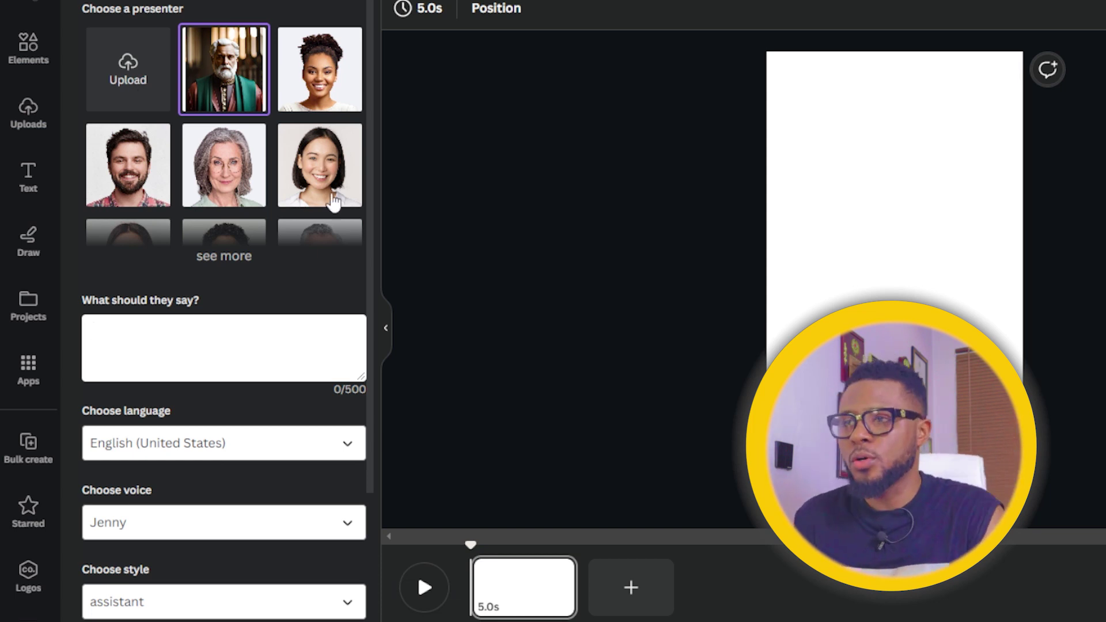
pyautogui.scroll(-2, 324, 190)
pyautogui.scroll(2, 313, 181)
pyautogui.scroll(-1, 314, 186)
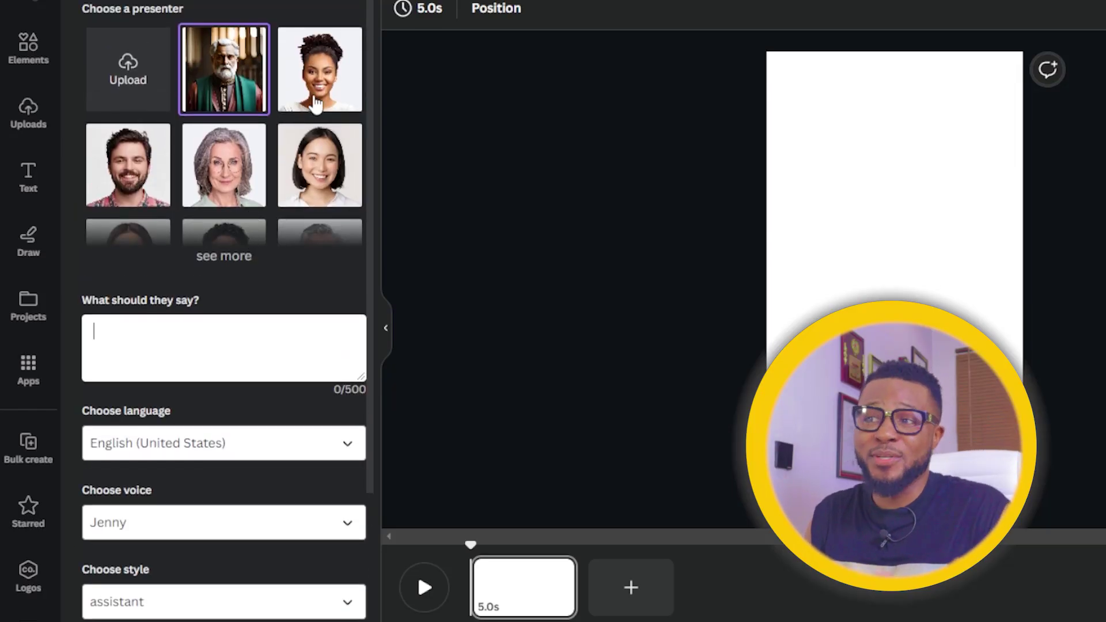
pyautogui.click(316, 104)
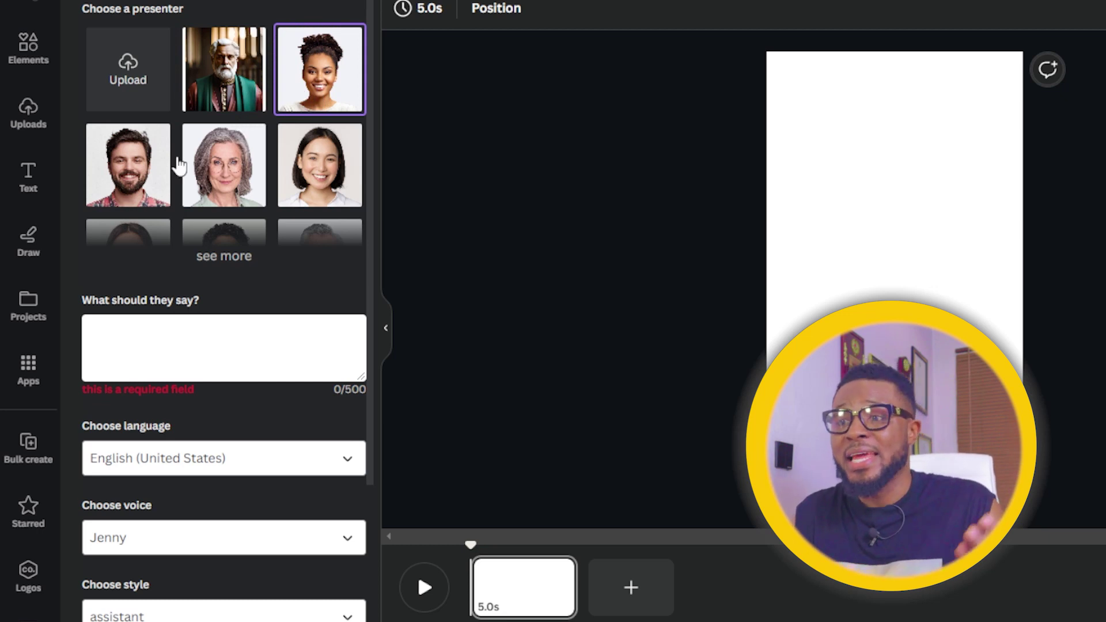
pyautogui.click(156, 167)
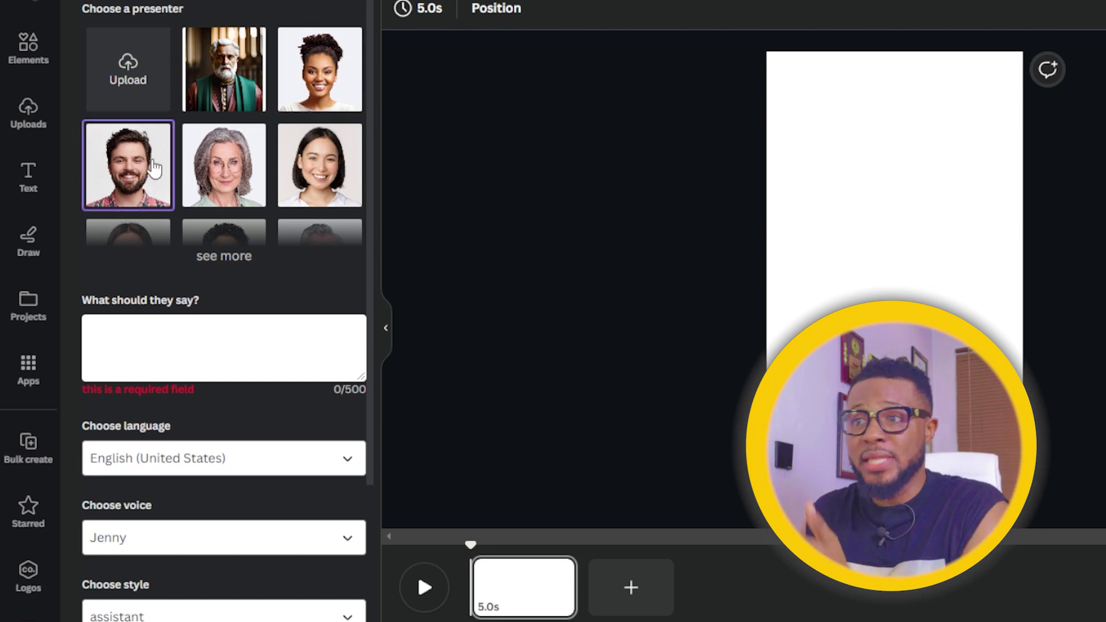
pyautogui.click(232, 180)
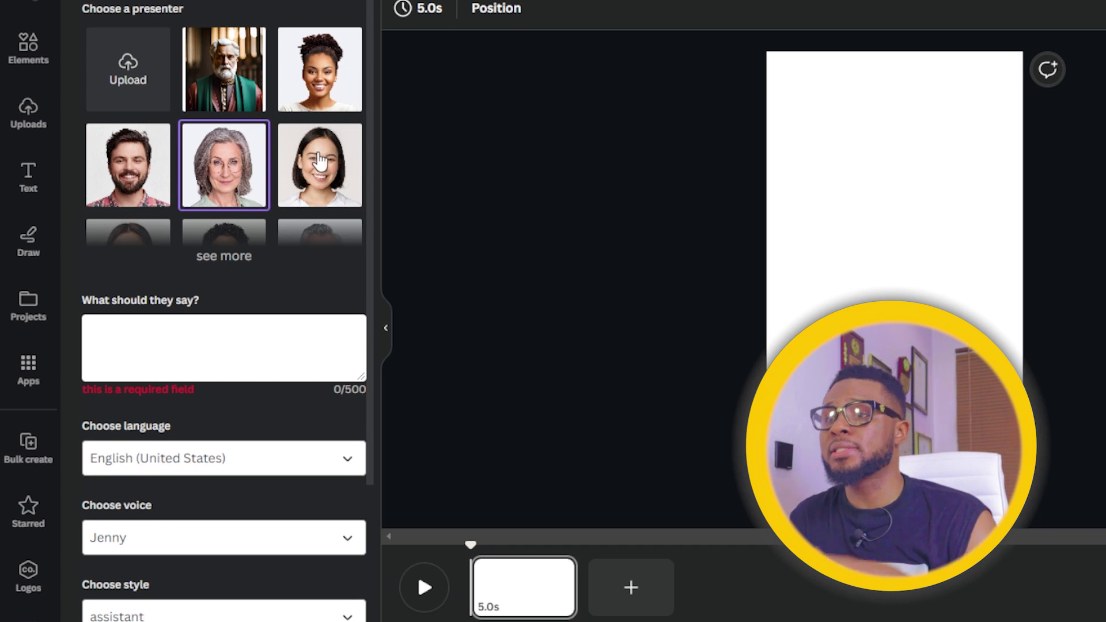
pyautogui.click(313, 165)
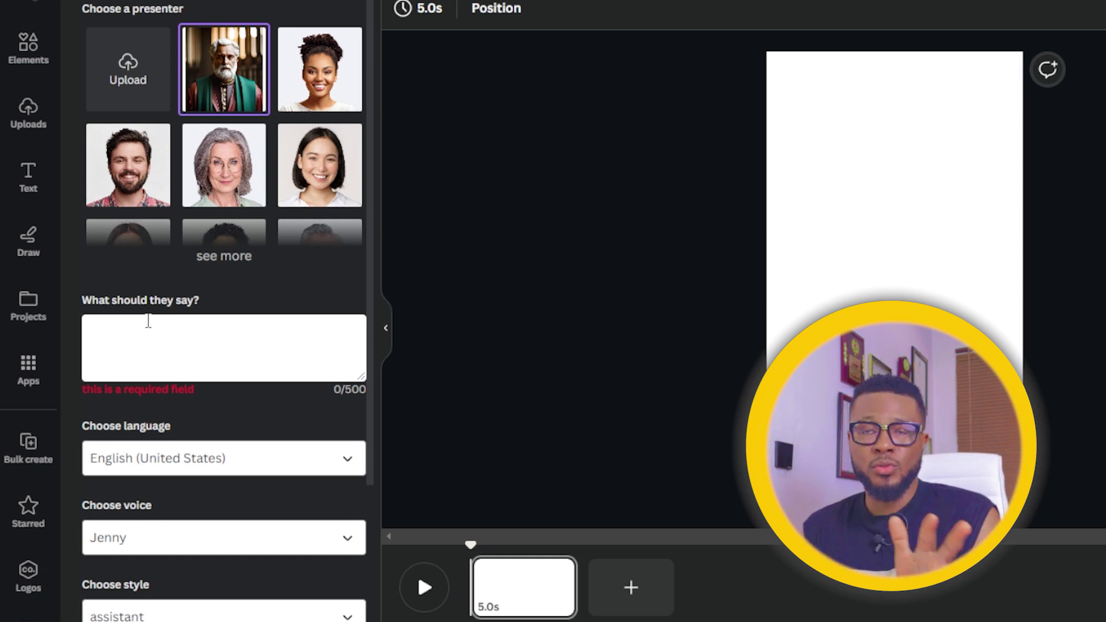
pyautogui.click(148, 321)
pyautogui.write('Hi, I am Aristotle. Please do me a favor and subscribe to this channel for more amazing videos like this.')
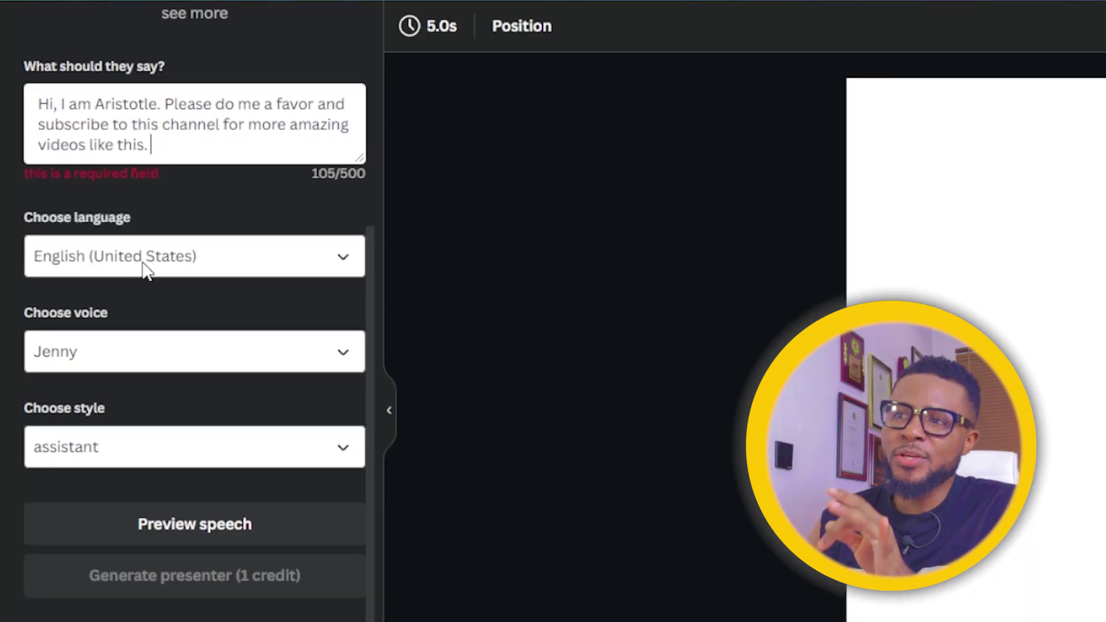
# Step: Try English (Nigeria), then English (United Kingdom), as the speech language
pyautogui.click(145, 262)
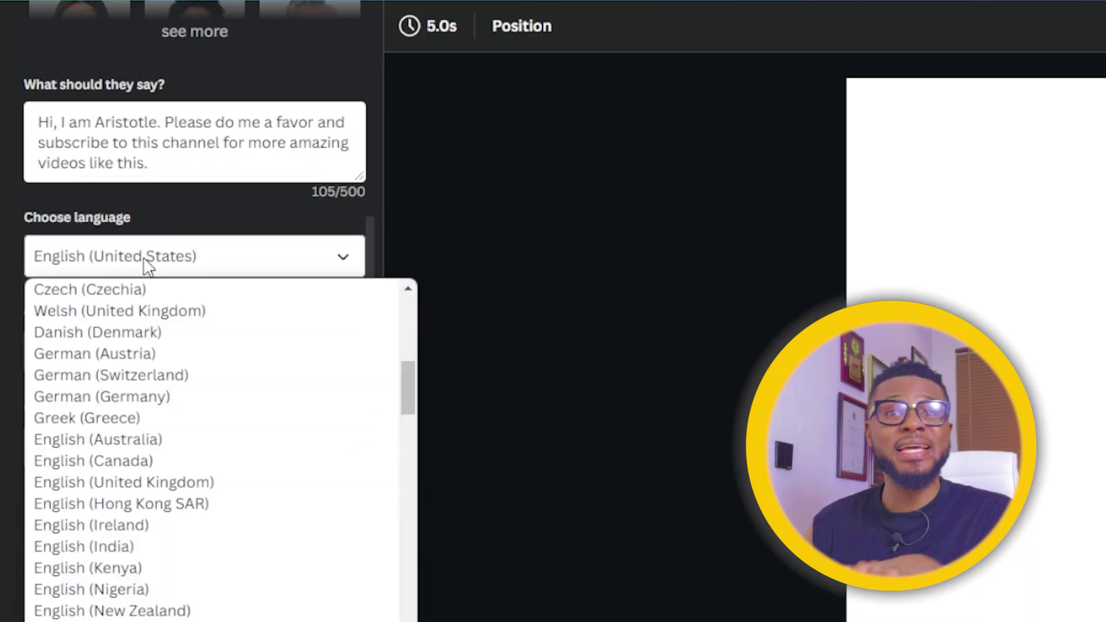
pyautogui.scroll(5, 156, 380)
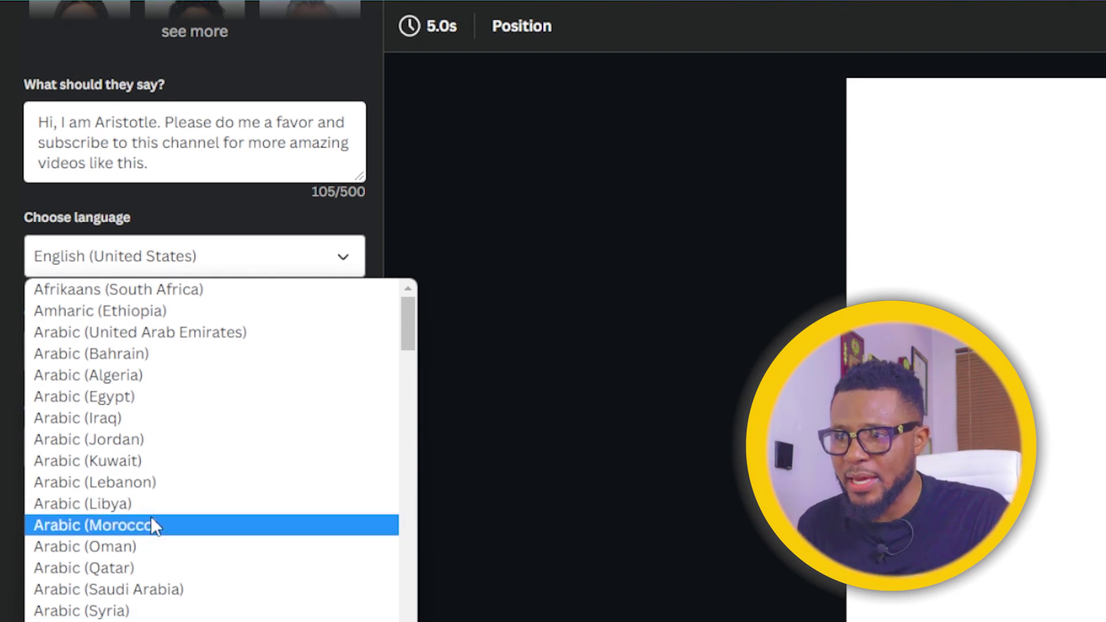
pyautogui.scroll(-10, 150, 516)
pyautogui.scroll(3, 179, 537)
pyautogui.scroll(-7, 179, 538)
pyautogui.scroll(-10, 186, 559)
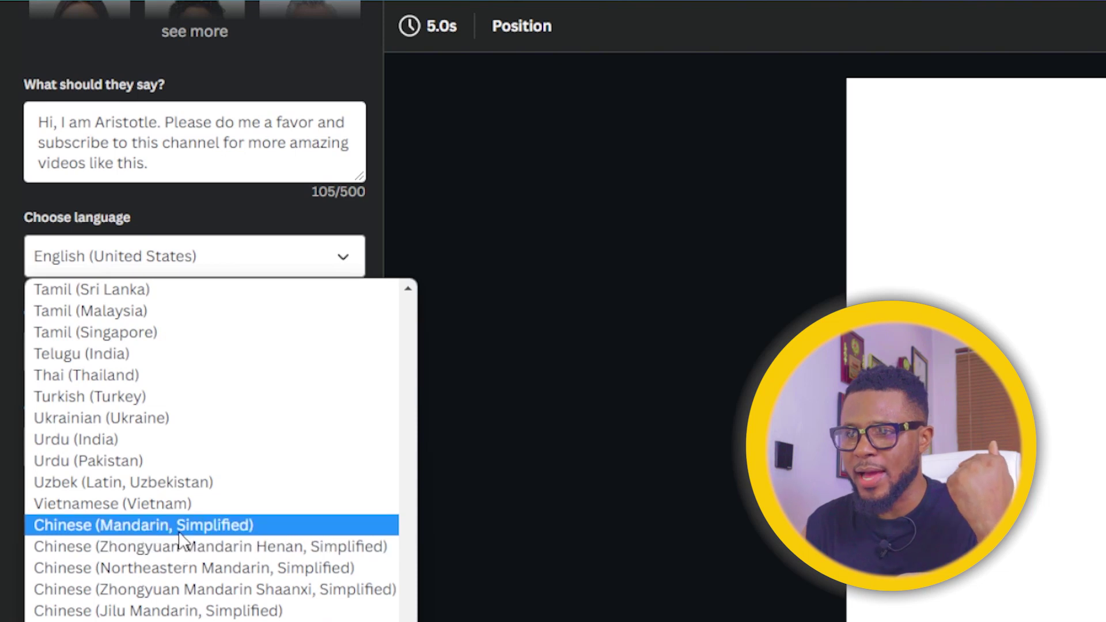
pyautogui.scroll(5, 179, 529)
pyautogui.scroll(-4, 180, 528)
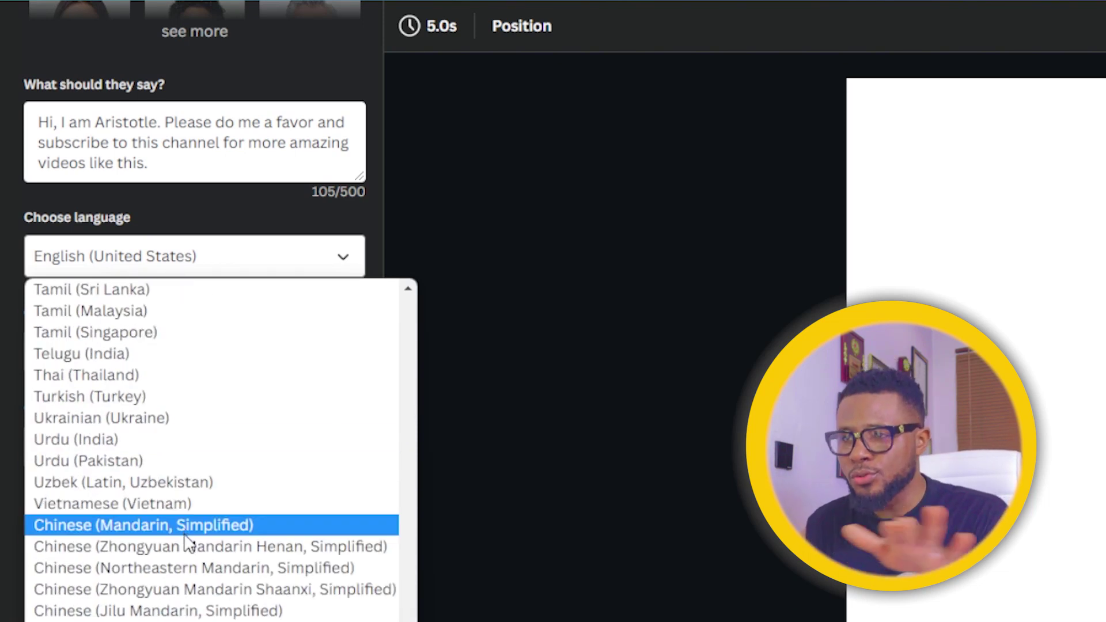
pyautogui.scroll(8, 180, 420)
pyautogui.scroll(3, 184, 423)
pyautogui.scroll(3, 182, 419)
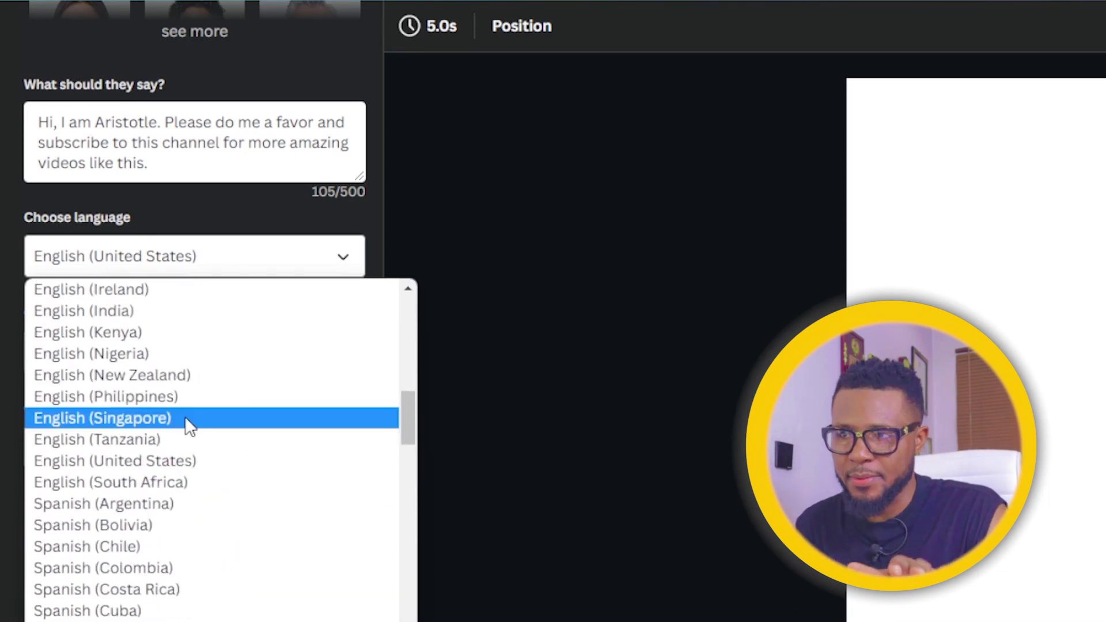
pyautogui.click(170, 354)
pyautogui.click(182, 519)
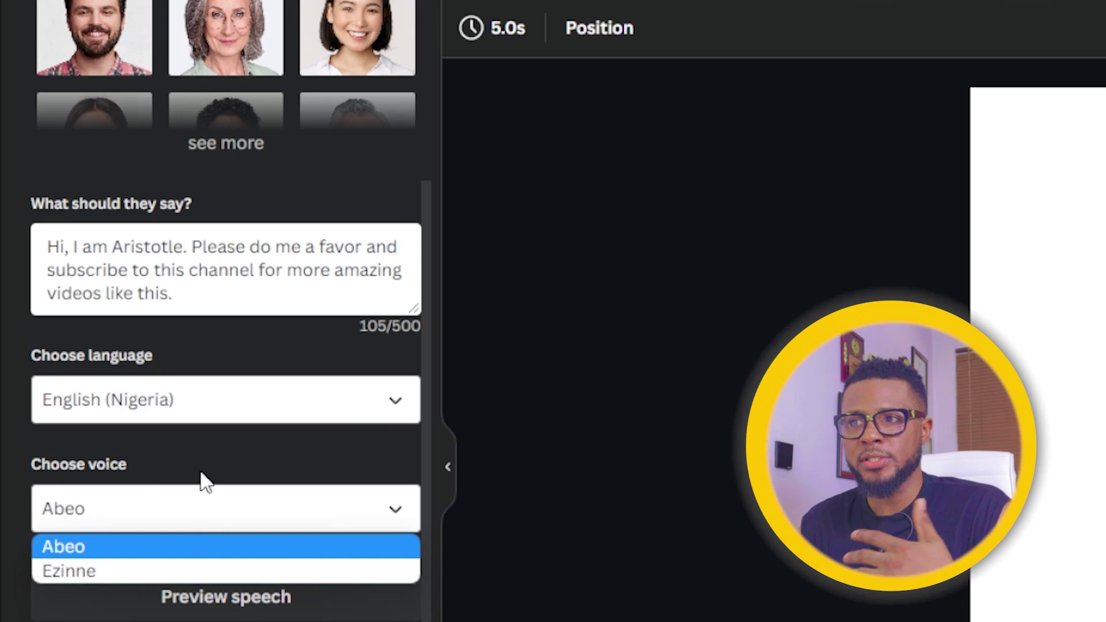
pyautogui.click(198, 411)
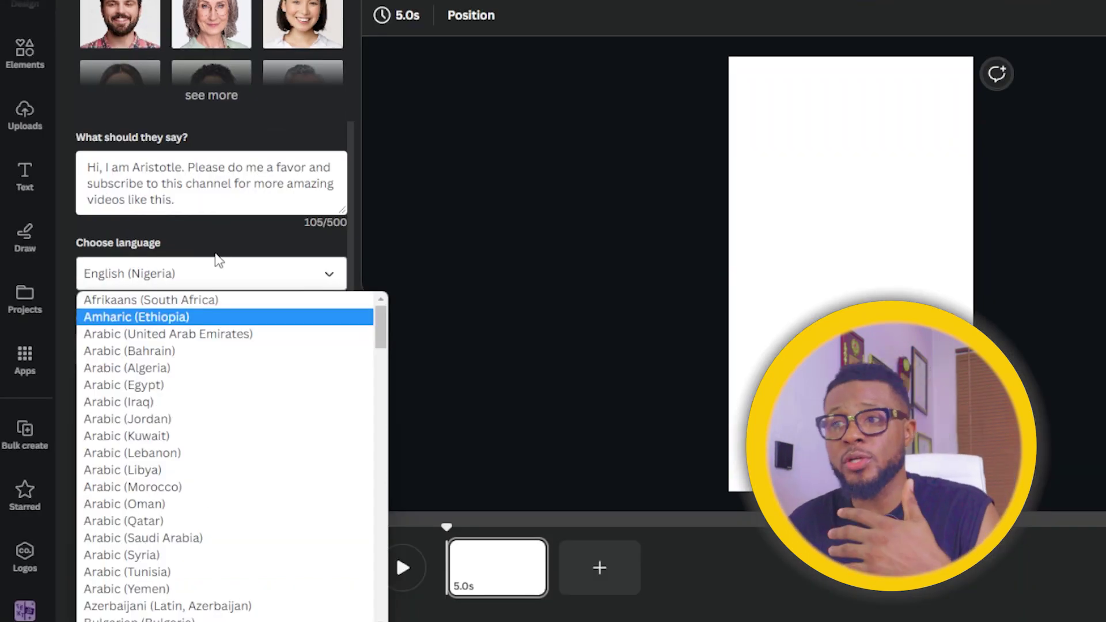
pyautogui.scroll(-5, 225, 484)
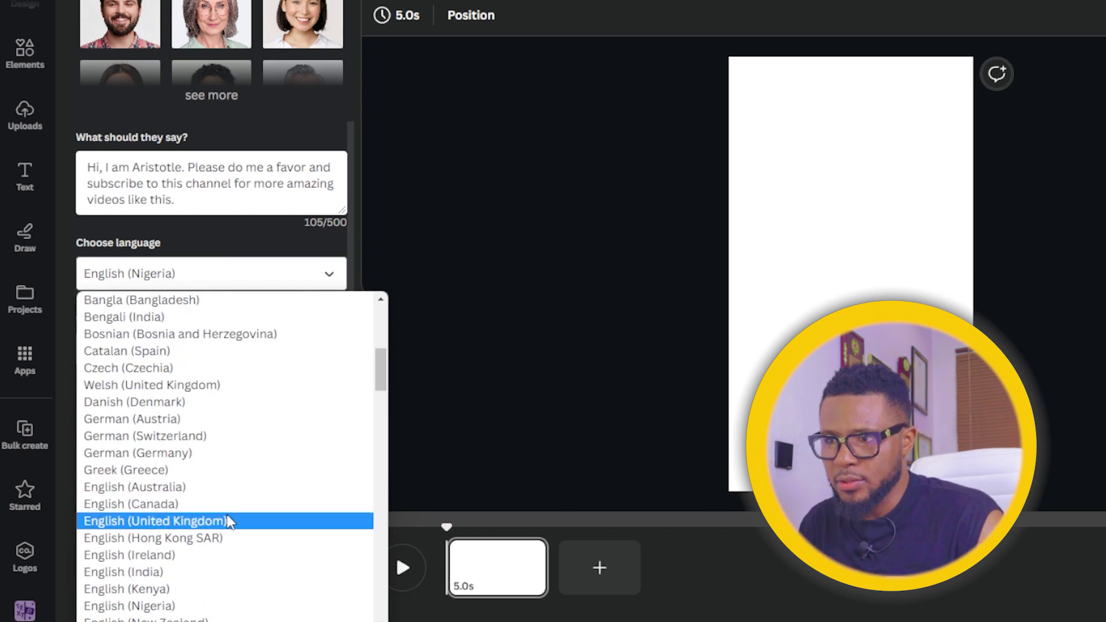
pyautogui.click(222, 522)
# Step: Return to English (Nigeria), keep the Abeo voice, and preview the spoken script
pyautogui.click(207, 350)
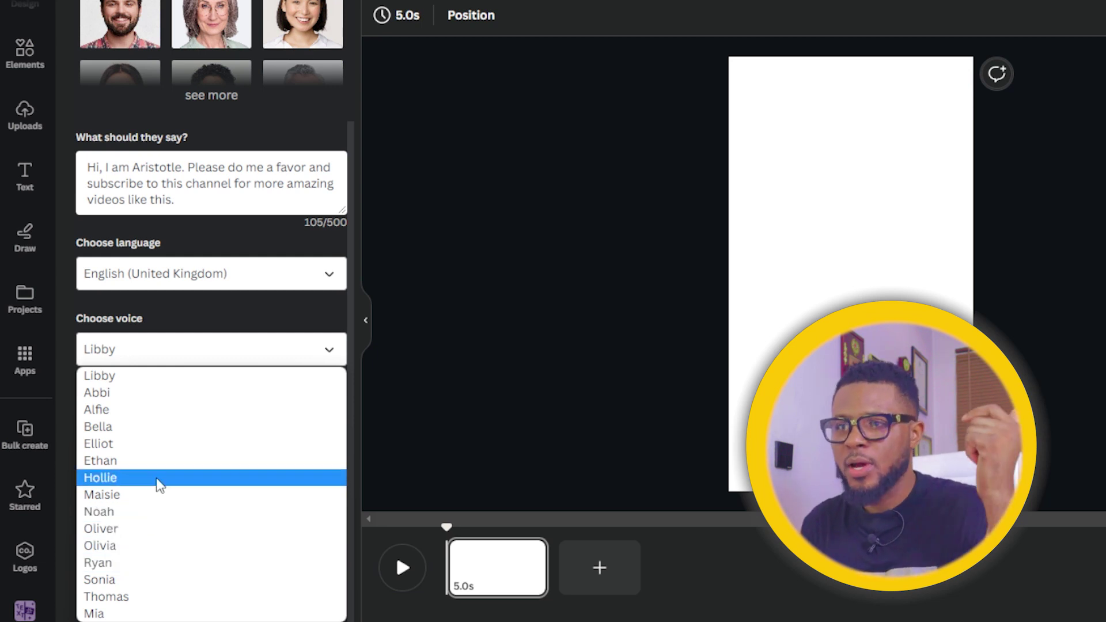
pyautogui.click(208, 273)
pyautogui.scroll(-8, 152, 430)
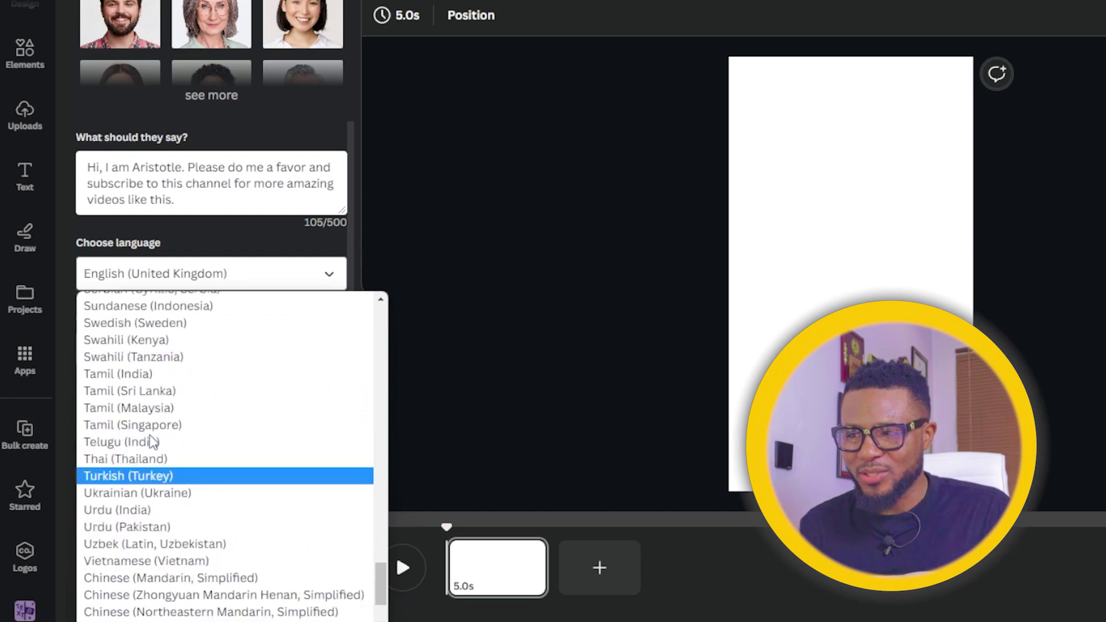
pyautogui.scroll(-2, 151, 430)
pyautogui.scroll(10, 153, 439)
pyautogui.scroll(12, 152, 440)
pyautogui.scroll(3, 150, 436)
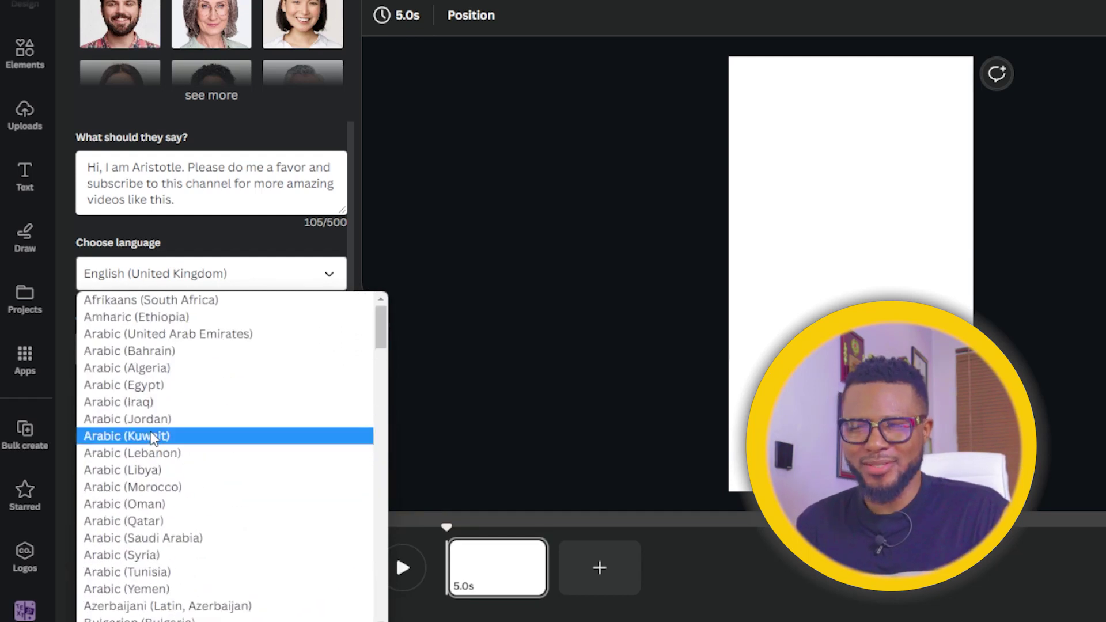
pyautogui.scroll(-10, 152, 436)
pyautogui.scroll(-10, 147, 493)
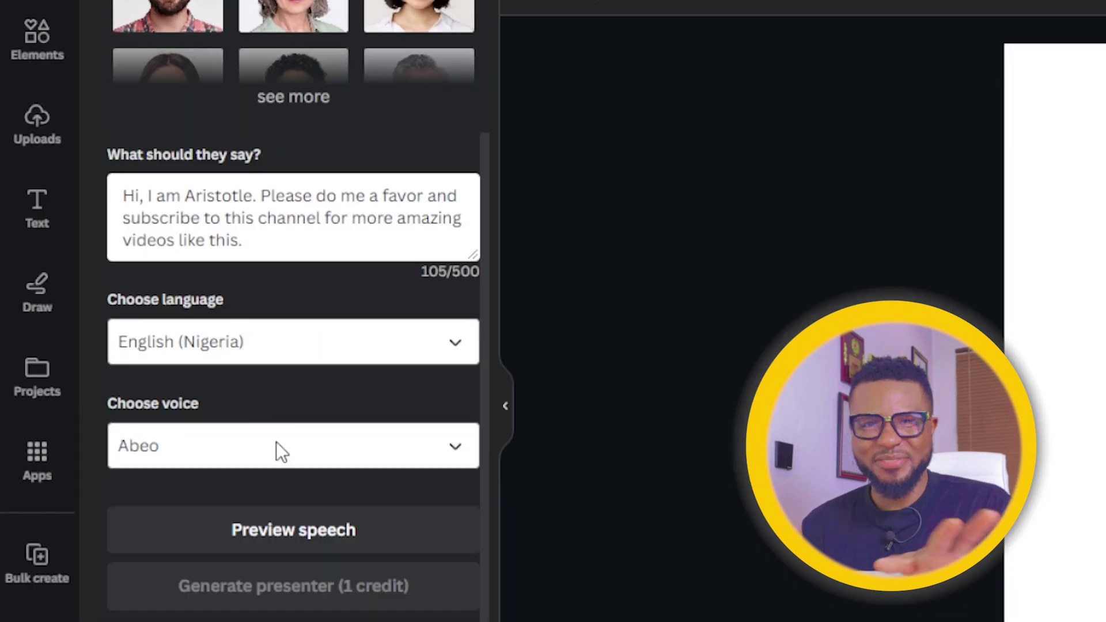
pyautogui.click(244, 448)
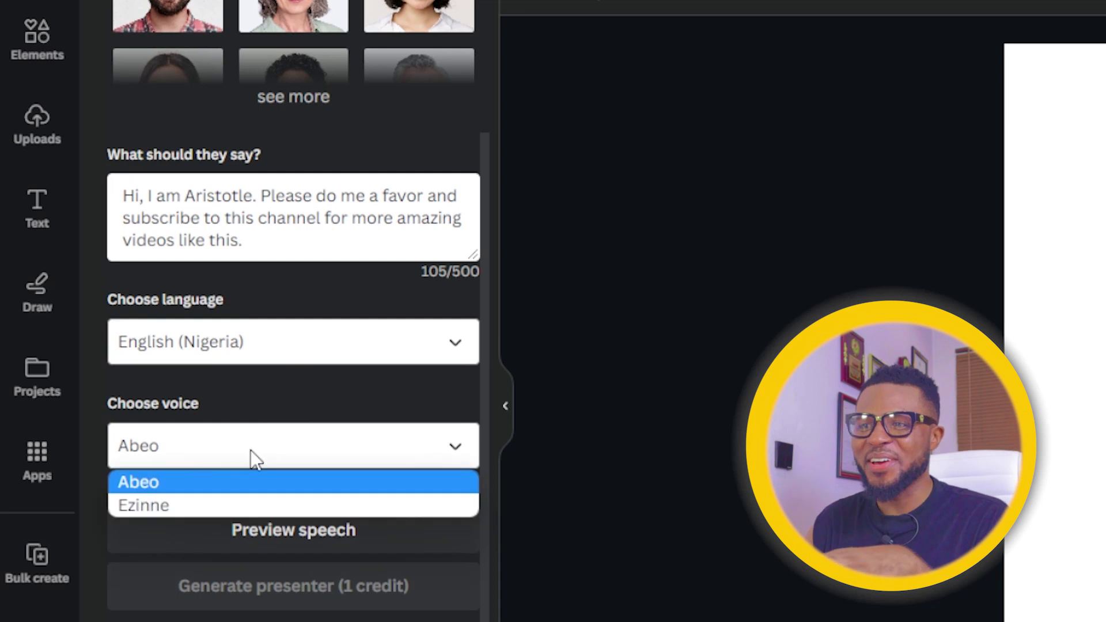
pyautogui.click(243, 491)
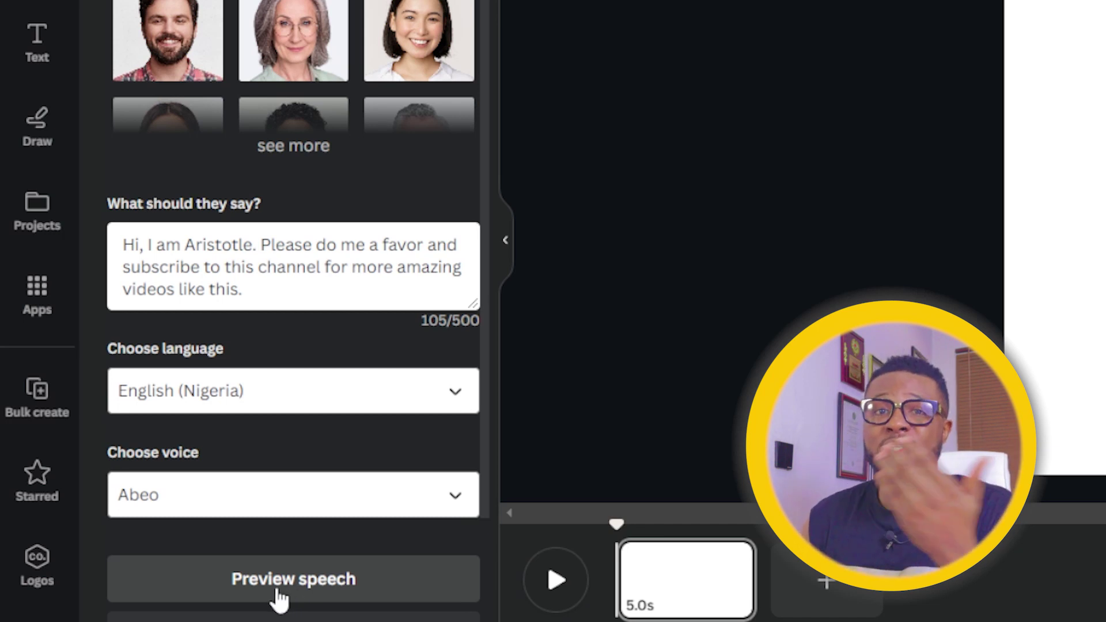
pyautogui.click(313, 590)
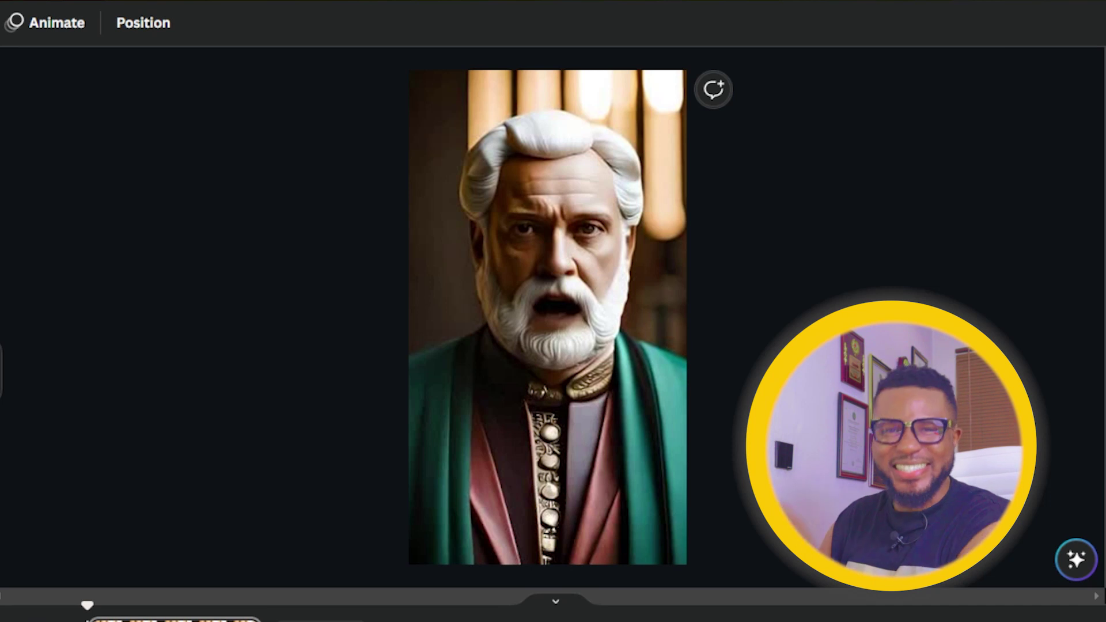
# Step: Play the generated 7.5-second talking Aristotle clip in full-screen preview
pyautogui.click(968, 70)
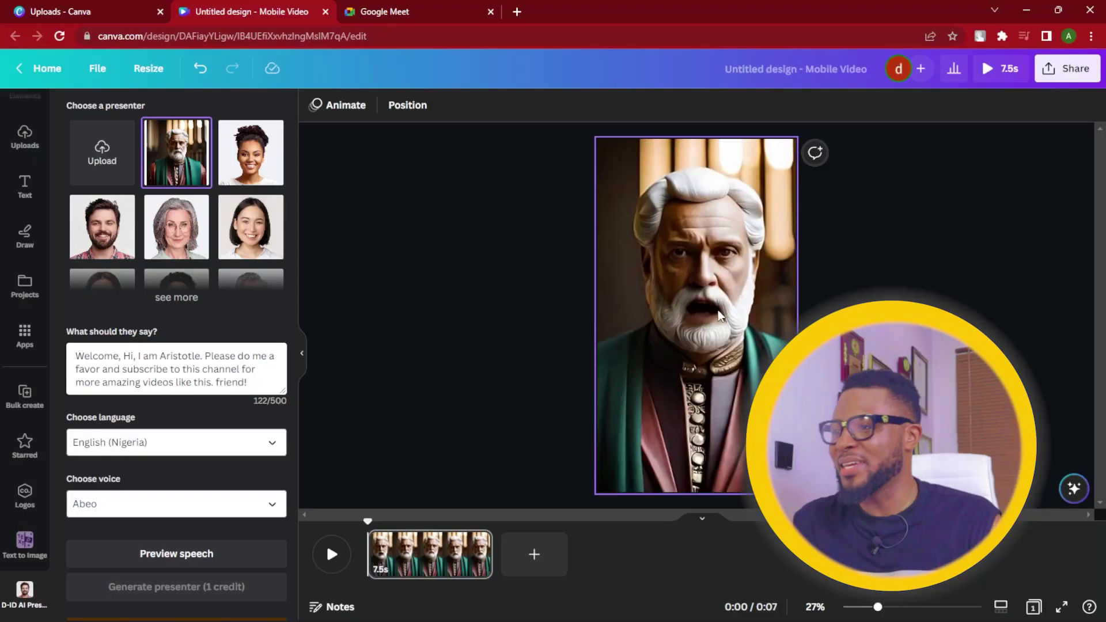
# Step: Select the Aristotle clip and set Warmth -14 and Contrast 22 under Adjust
pyautogui.click(651, 246)
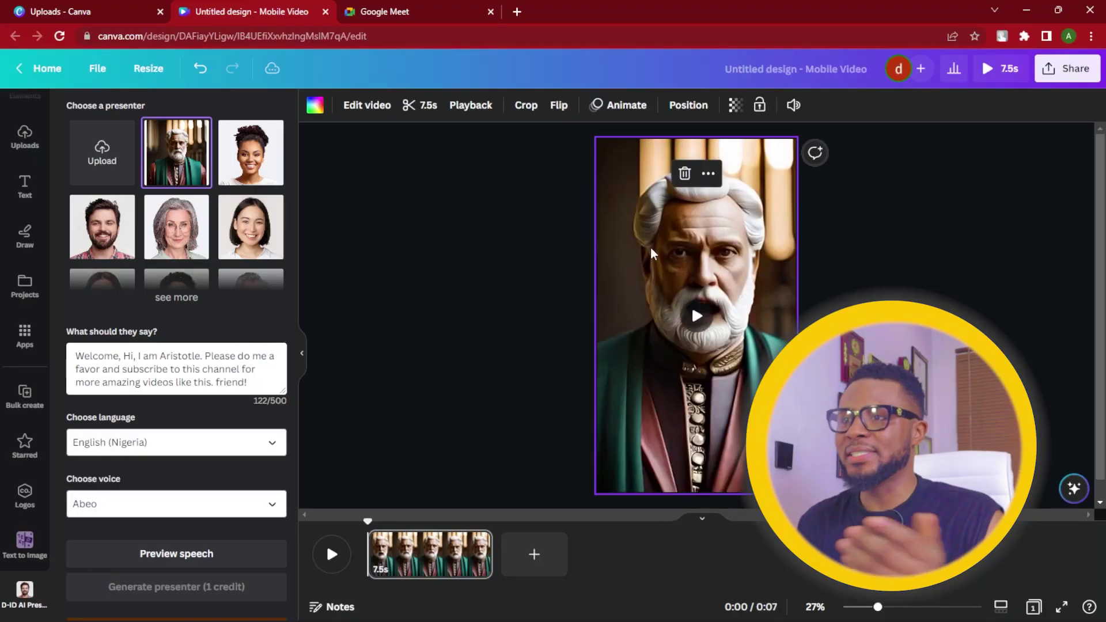
pyautogui.click(350, 108)
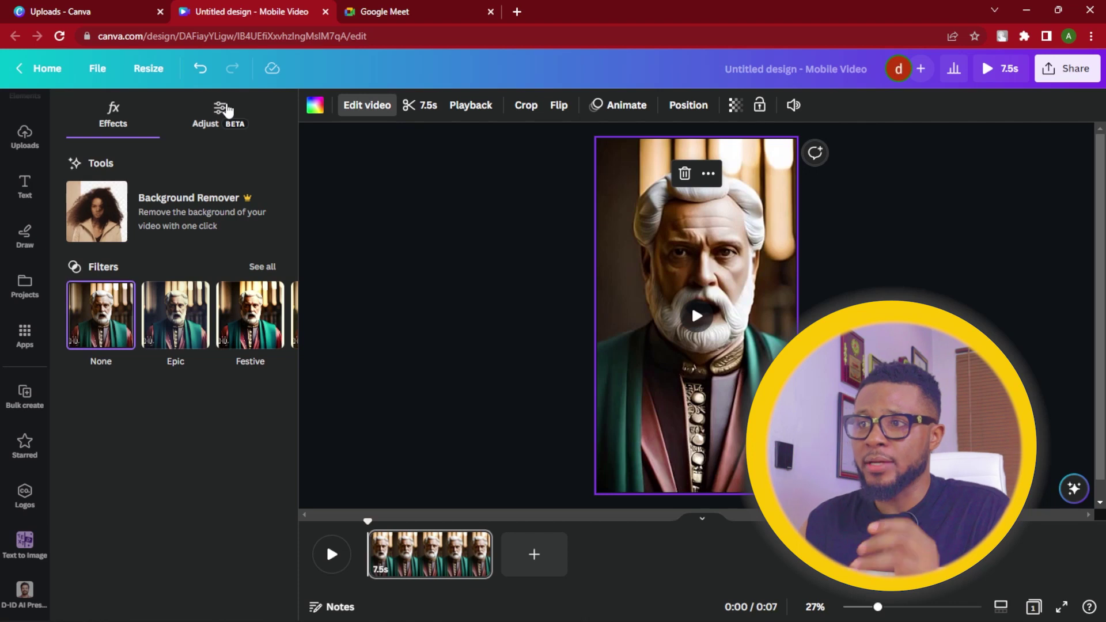
pyautogui.click(221, 112)
pyautogui.moveTo(167, 249)
pyautogui.mouseDown()
pyautogui.moveTo(144, 251)
pyautogui.moveTo(222, 255)
pyautogui.moveTo(183, 263)
pyautogui.mouseUp()
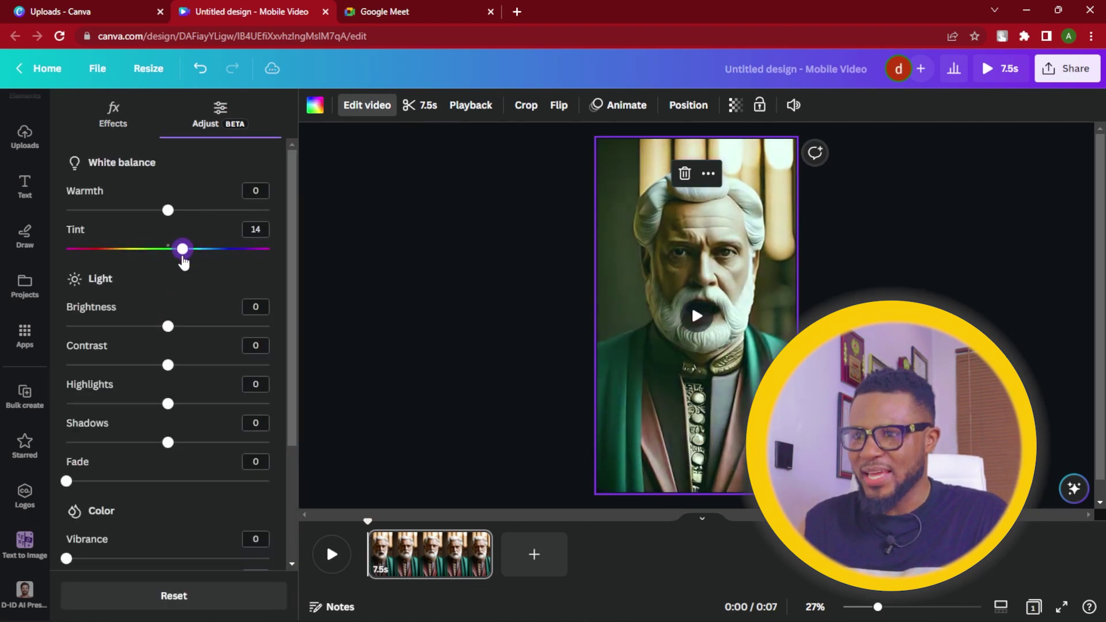
pyautogui.moveTo(168, 364); pyautogui.dragTo(191, 366)
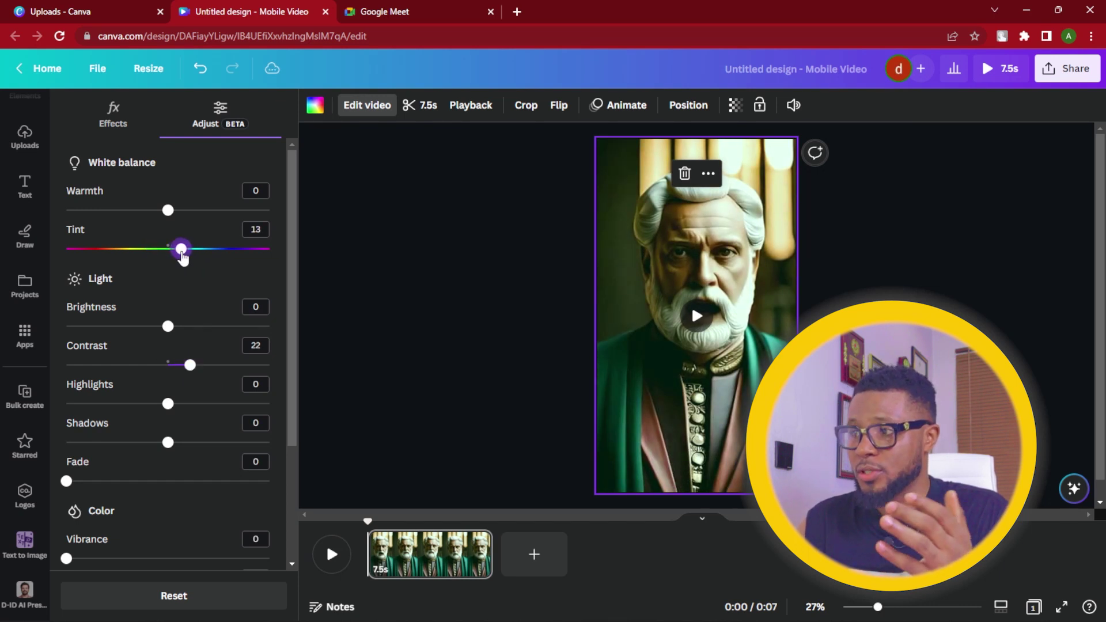
pyautogui.moveTo(182, 258); pyautogui.dragTo(165, 263)
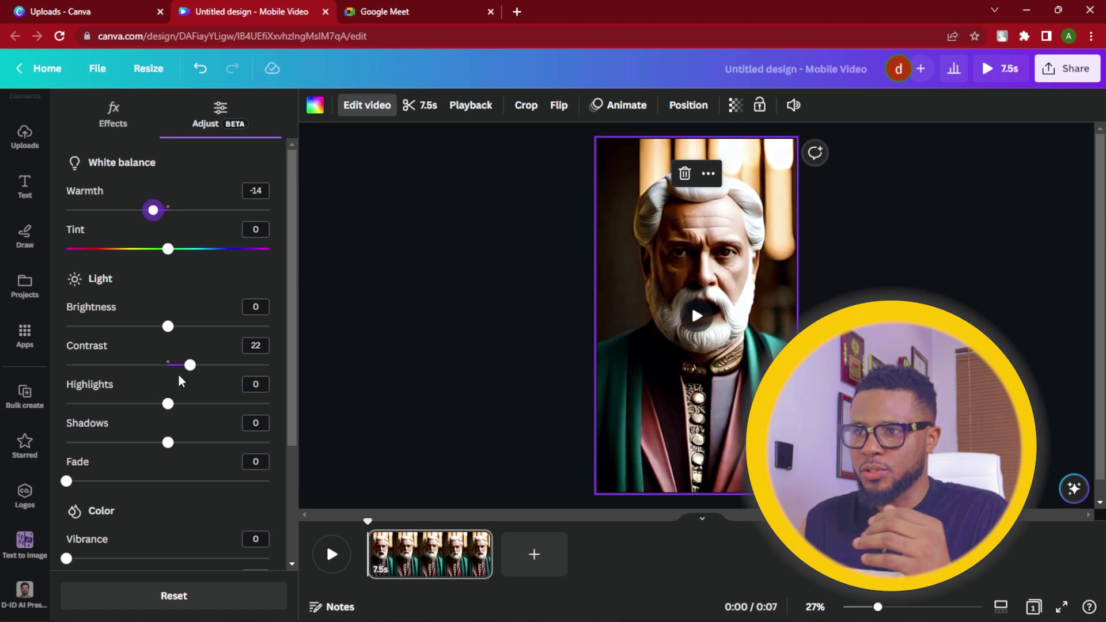
# Step: Lower Brightness to -11, add a 100 vignette, and play back the adjusted clip
pyautogui.moveTo(170, 337); pyautogui.dragTo(160, 336)
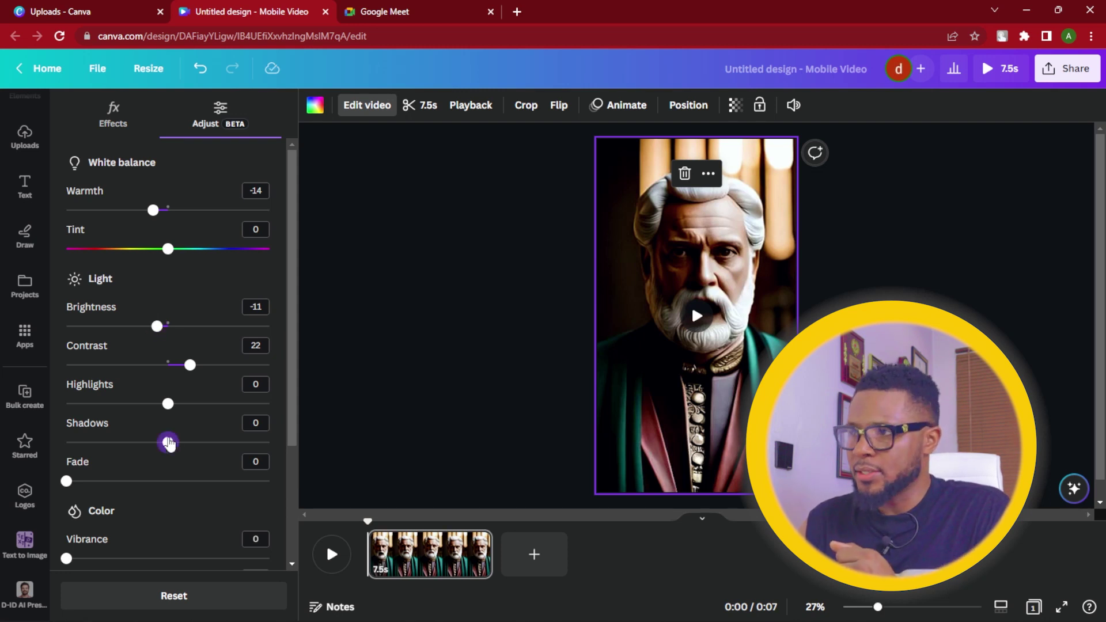
pyautogui.moveTo(171, 442); pyautogui.dragTo(124, 442)
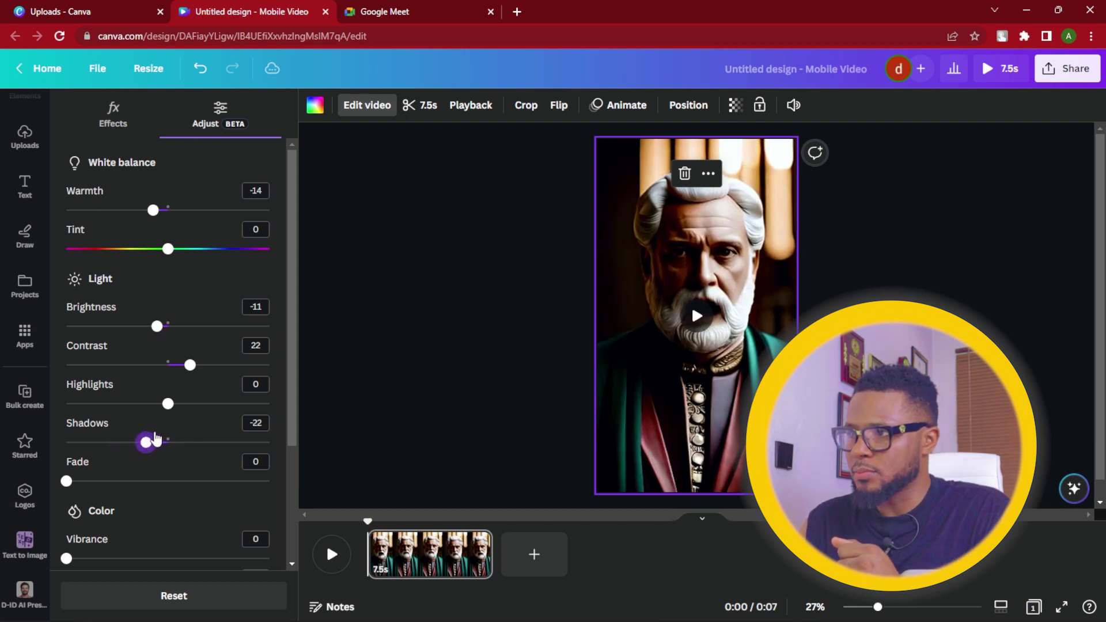
pyautogui.scroll(-2, 199, 400)
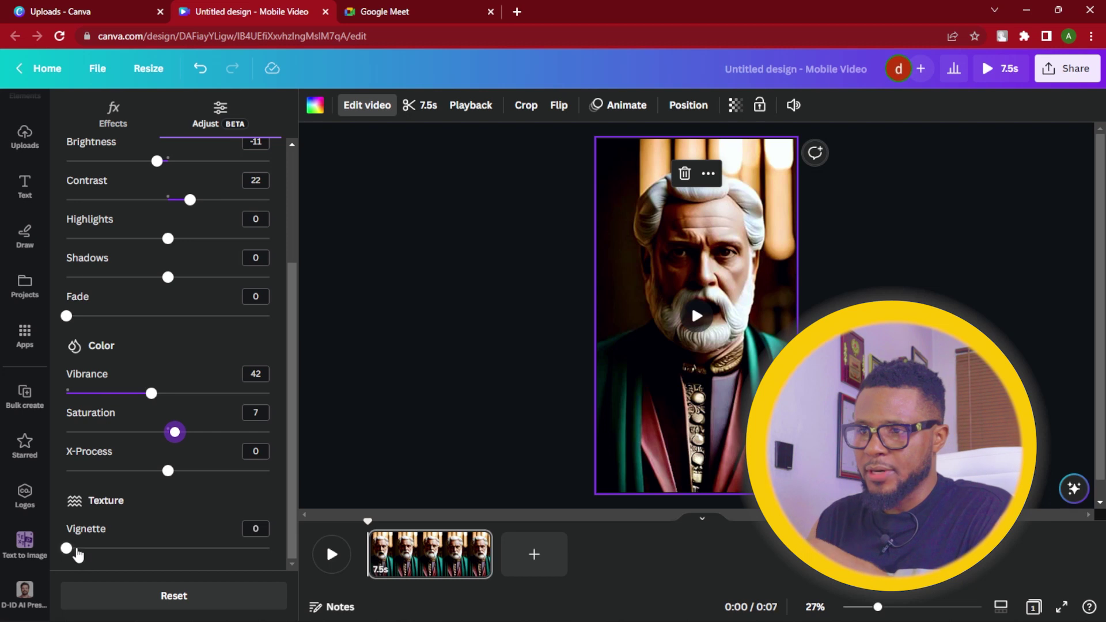
pyautogui.moveTo(67, 548); pyautogui.dragTo(298, 567)
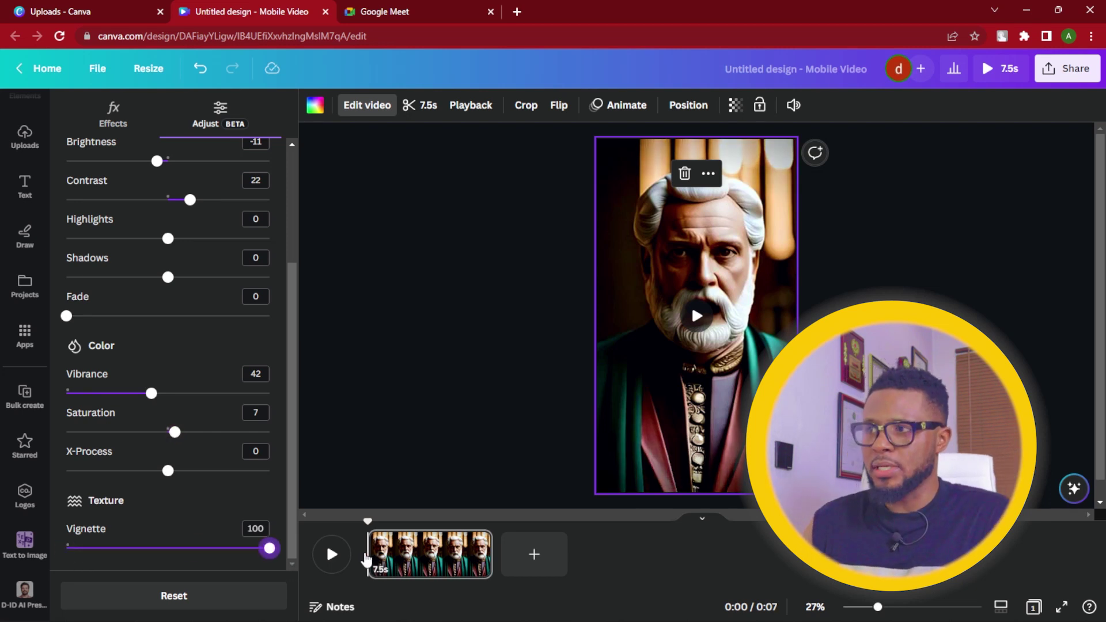
pyautogui.moveTo(697, 320)
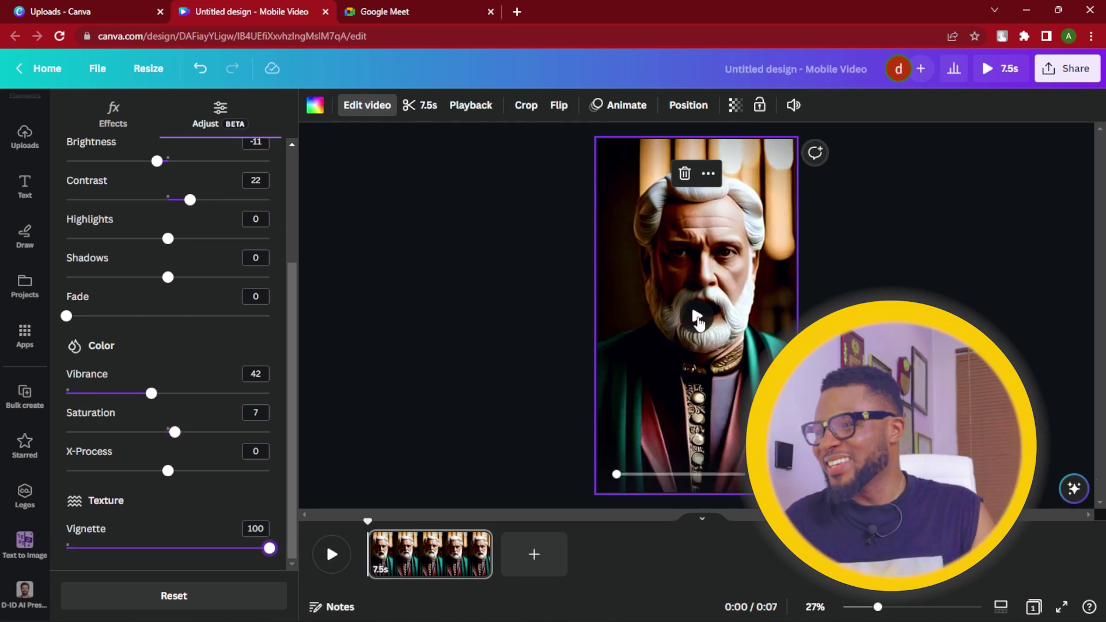
pyautogui.click(709, 316)
pyautogui.click(702, 316)
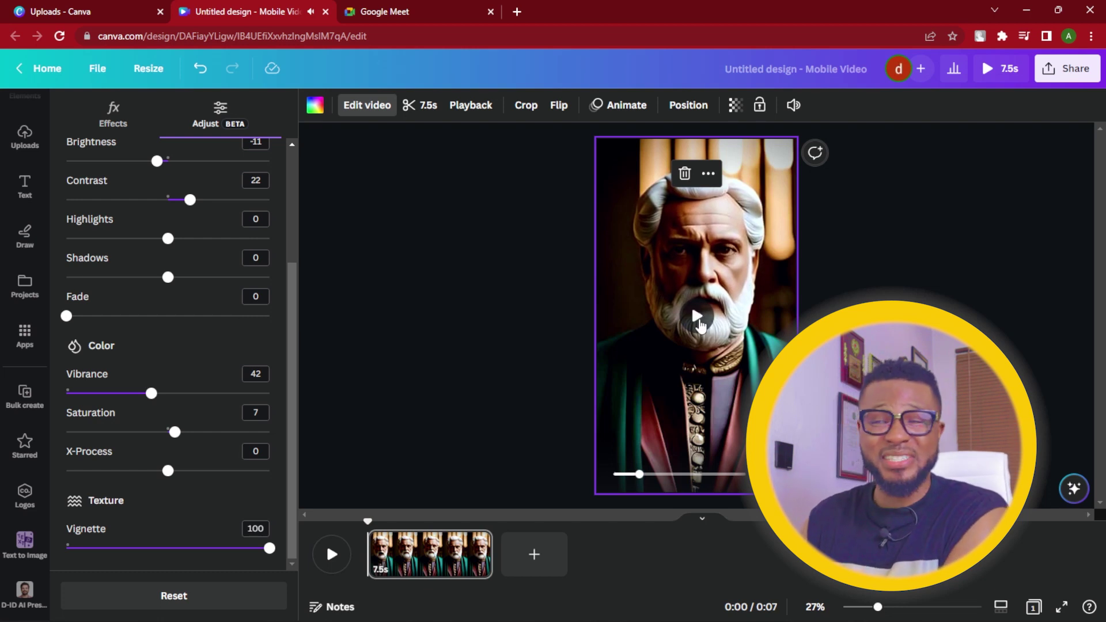
pyautogui.click(1001, 284)
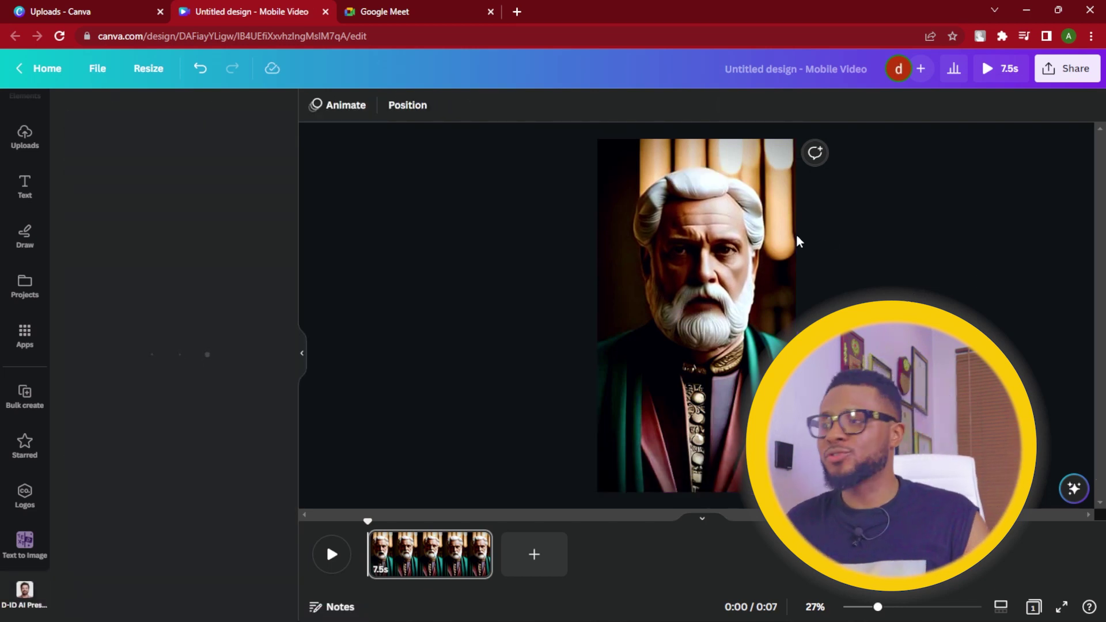
# Step: Download the design from Share as an MP4 video at 1080p quality
pyautogui.click(1070, 71)
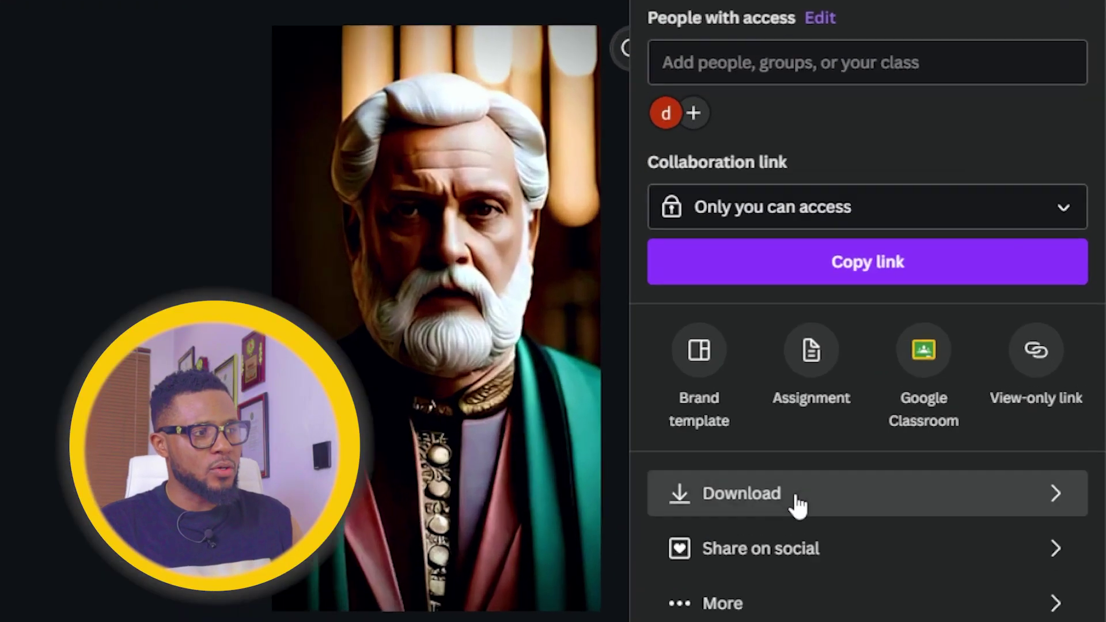
pyautogui.click(915, 428)
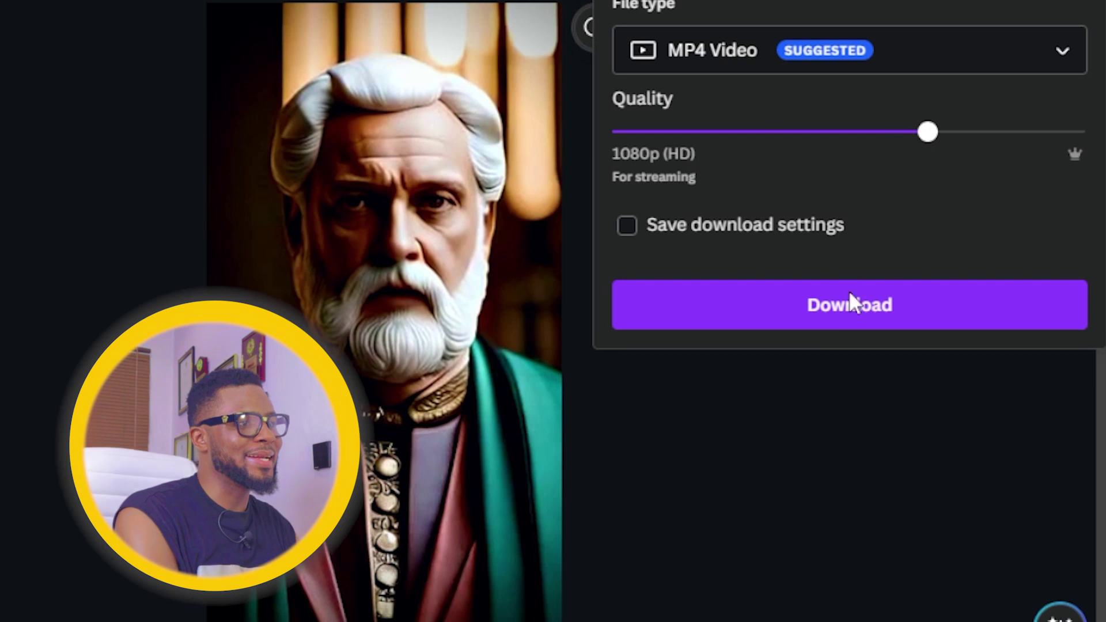
pyautogui.click(854, 320)
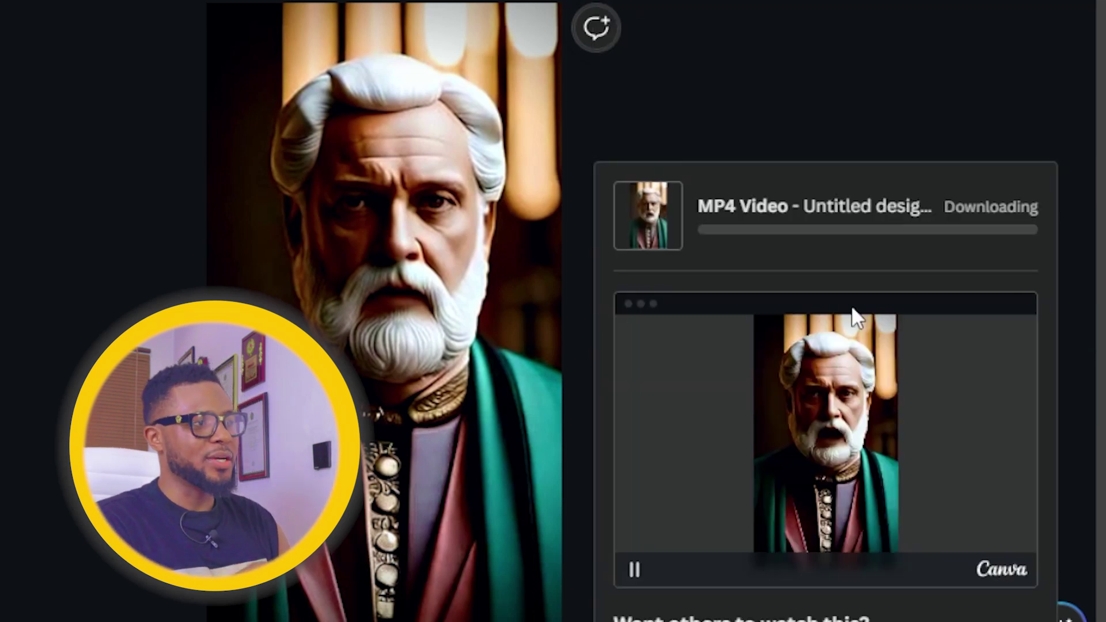